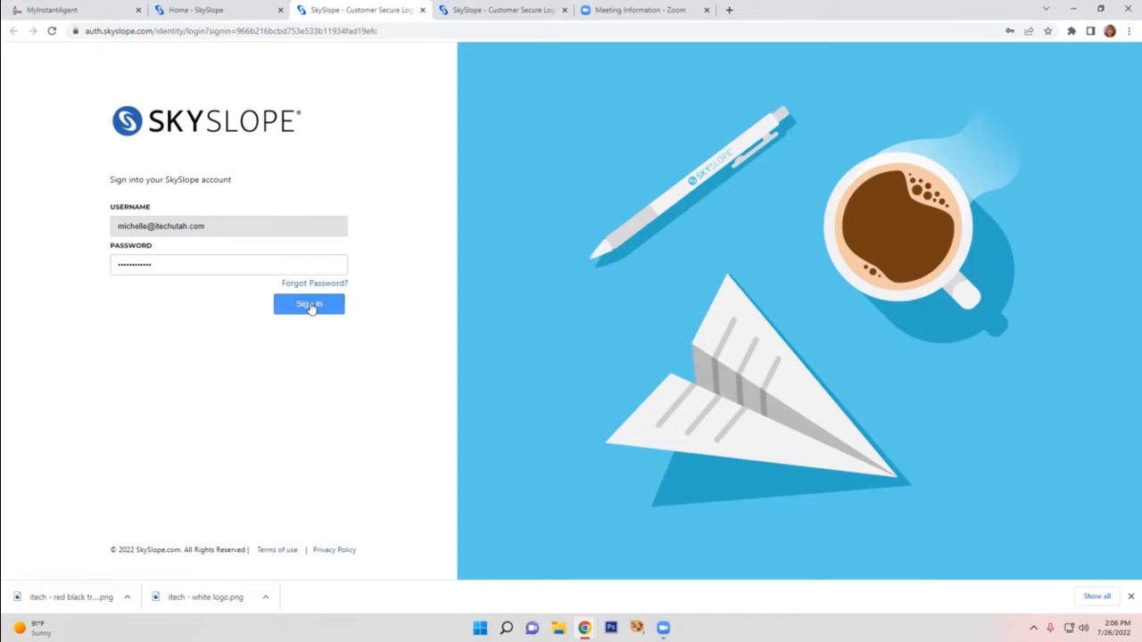
Sign in to the account and start creating a new transaction from the transaction management page
click(311, 304)
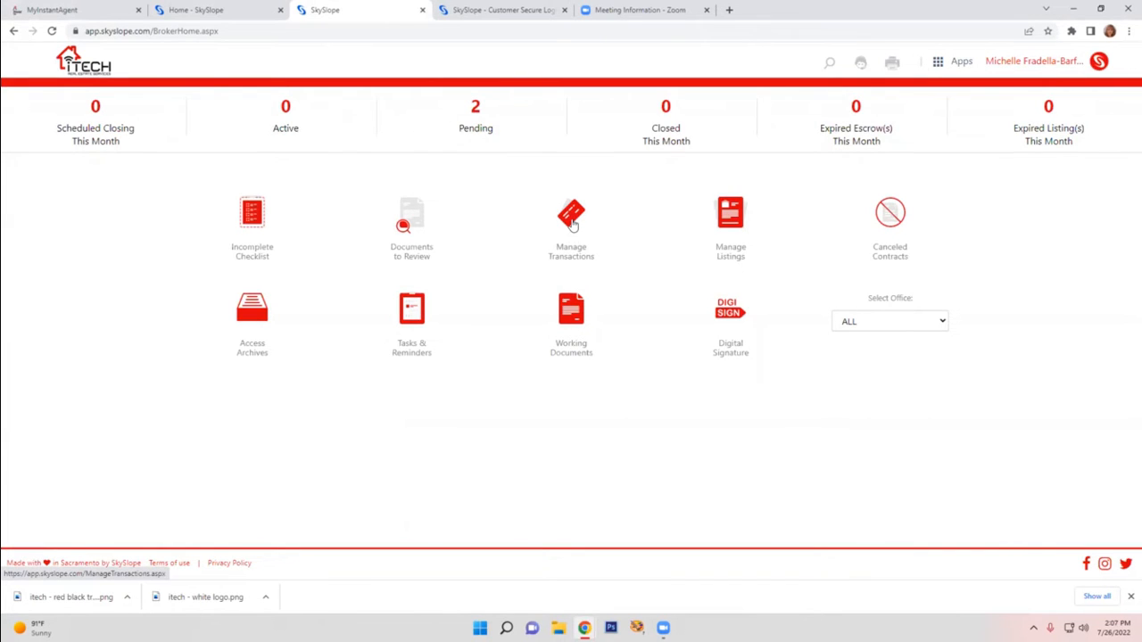
click(573, 223)
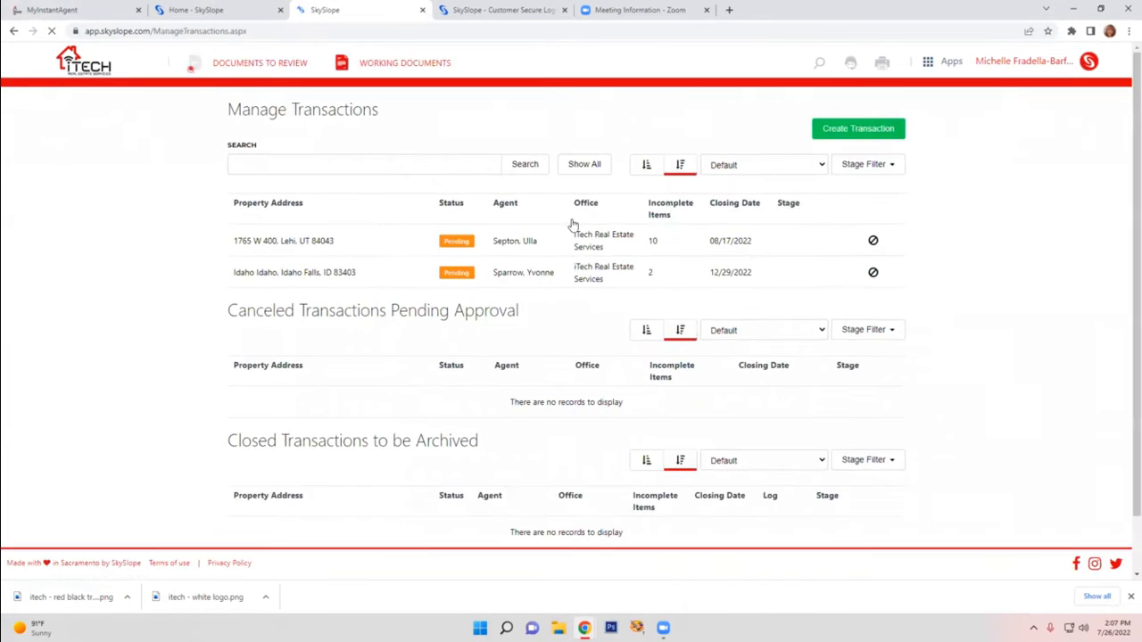
click(853, 132)
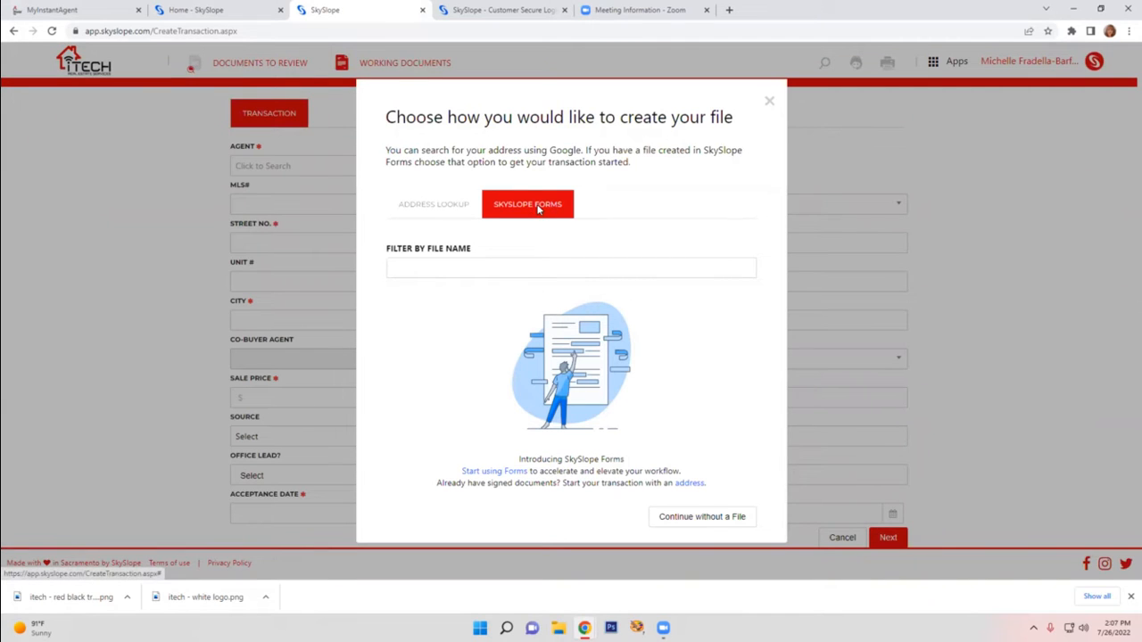
Look at the SkySlope Forms and address lookup options for creating the file, then dismiss the dialog to reach the blank form
click(462, 268)
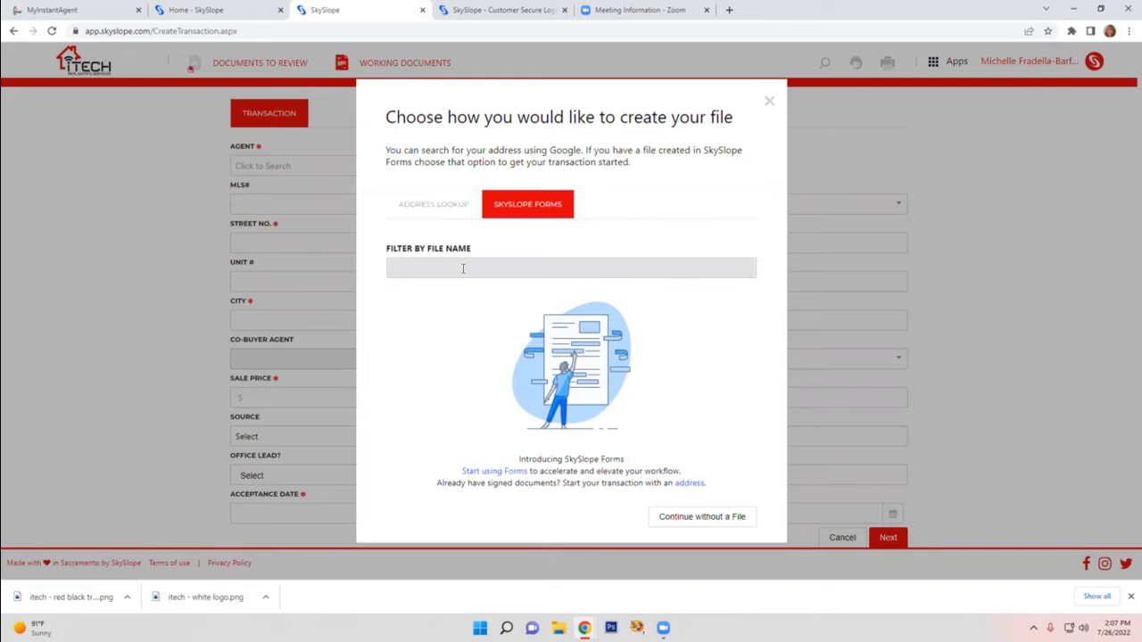
click(436, 206)
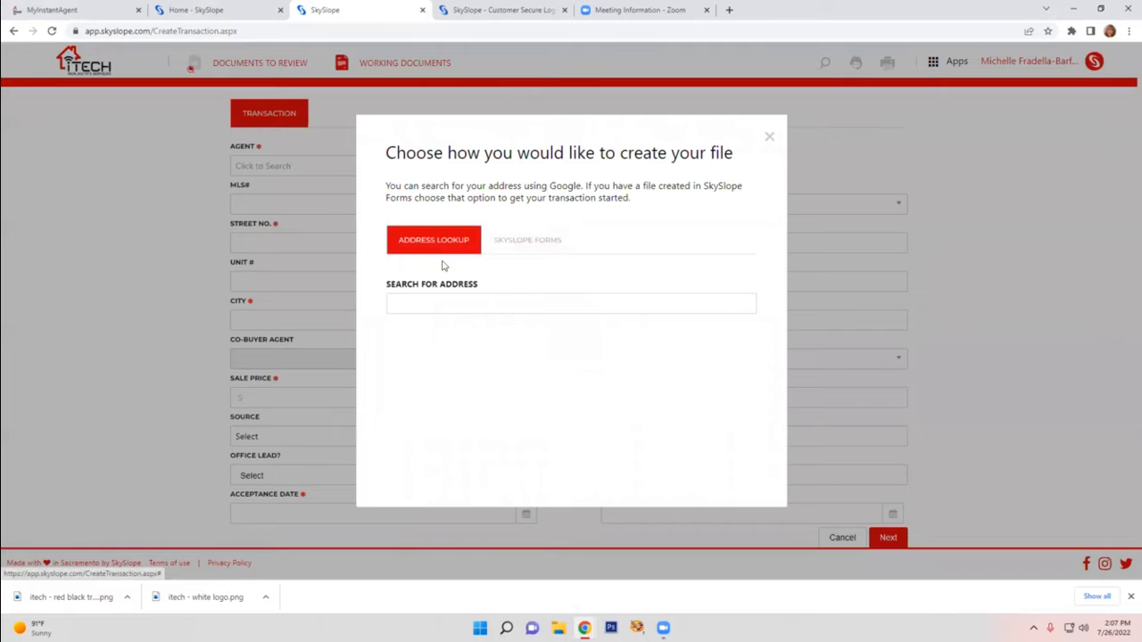
click(473, 303)
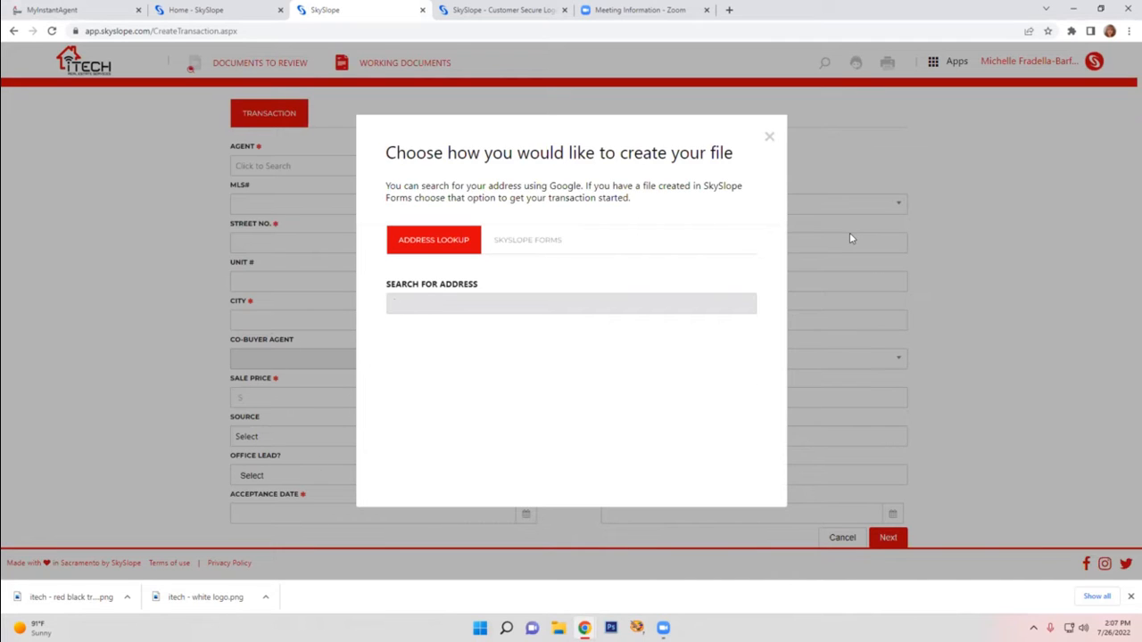
click(771, 136)
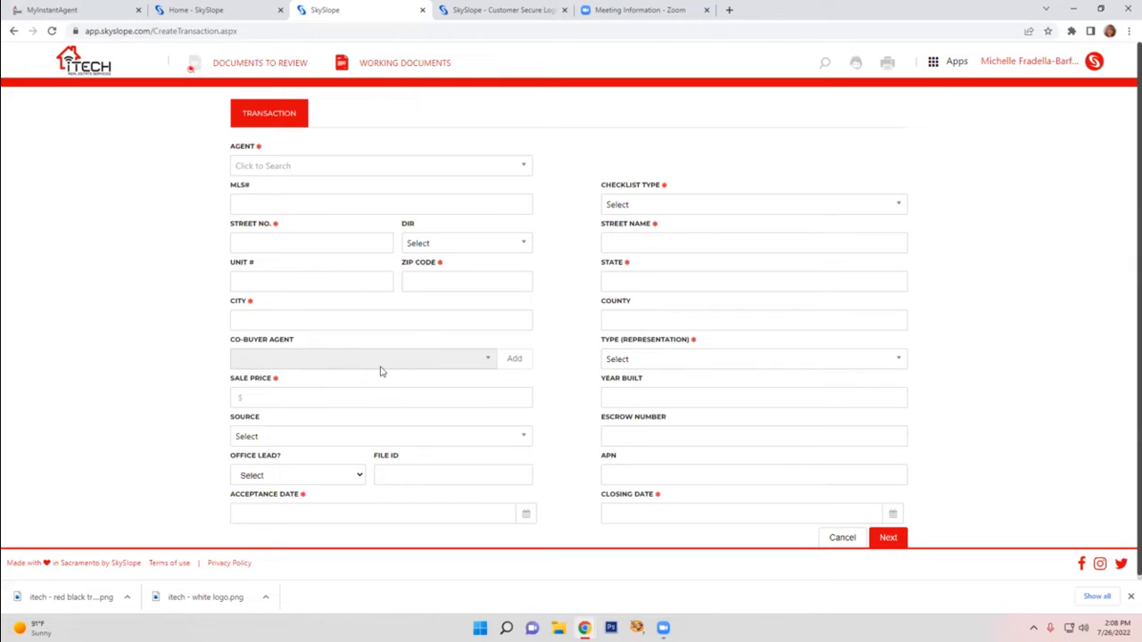
Examine the available Source options on the new transaction form without choosing one
click(331, 437)
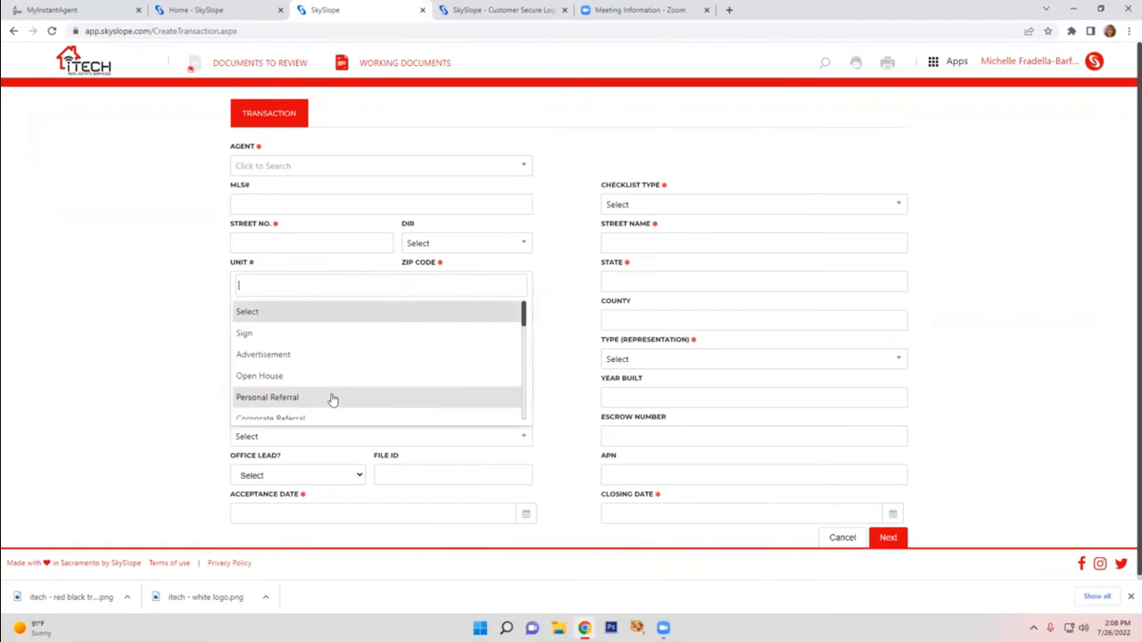
scroll(331, 398, down, 6)
scroll(332, 399, up, 4)
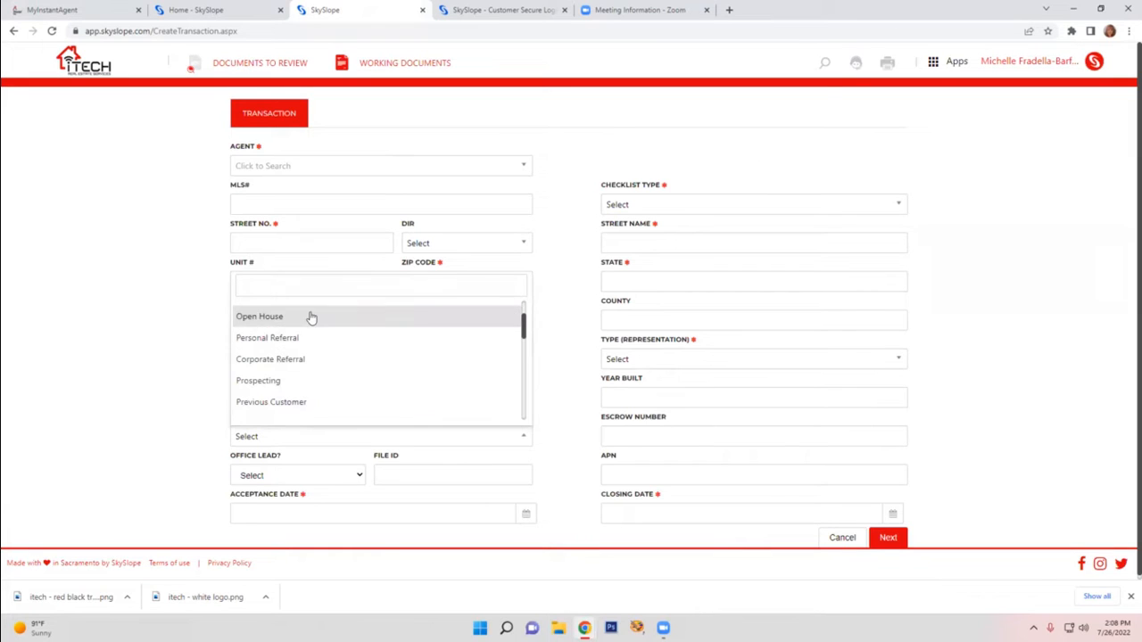
scroll(336, 396, down, 2)
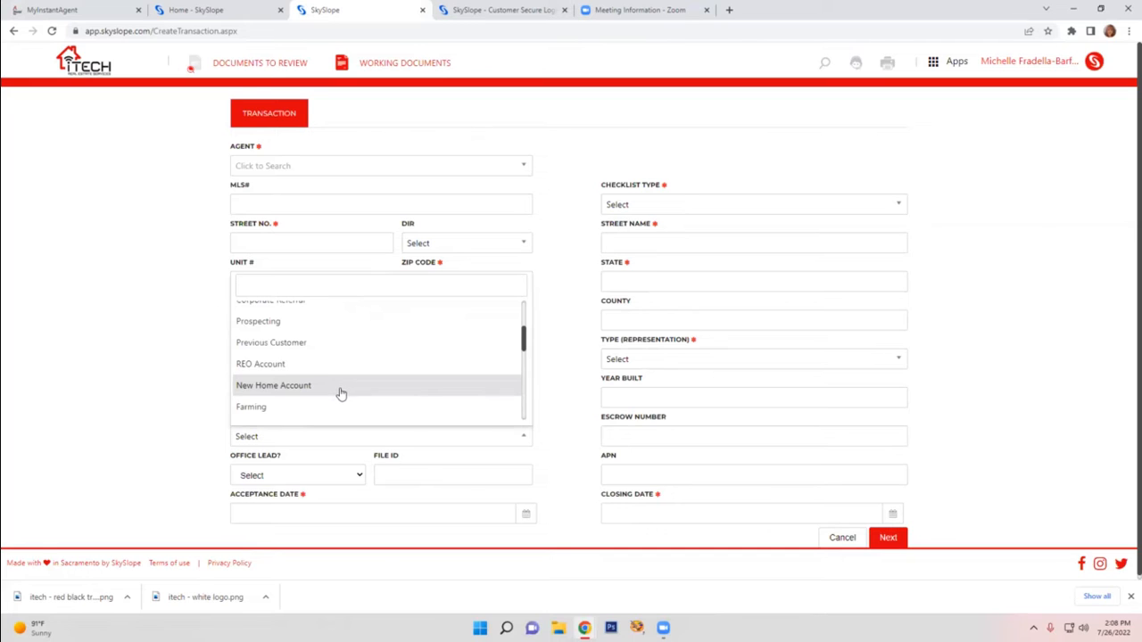
click(216, 380)
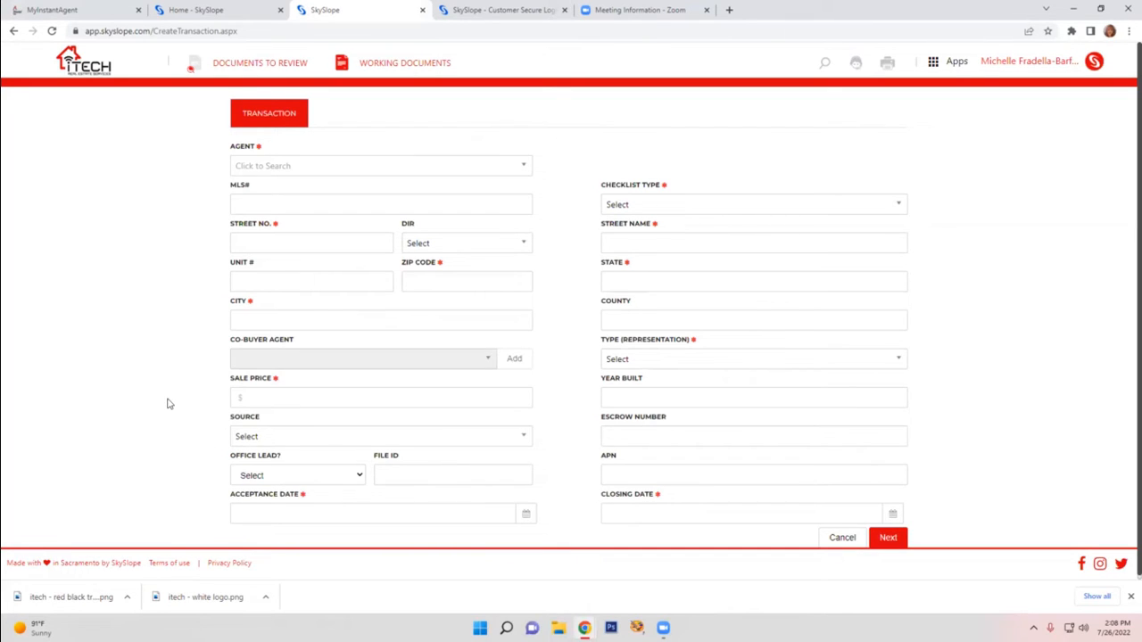
Check the Office Lead and Checklist Type choices on the new transaction form without choosing any
click(297, 474)
click(191, 446)
click(731, 206)
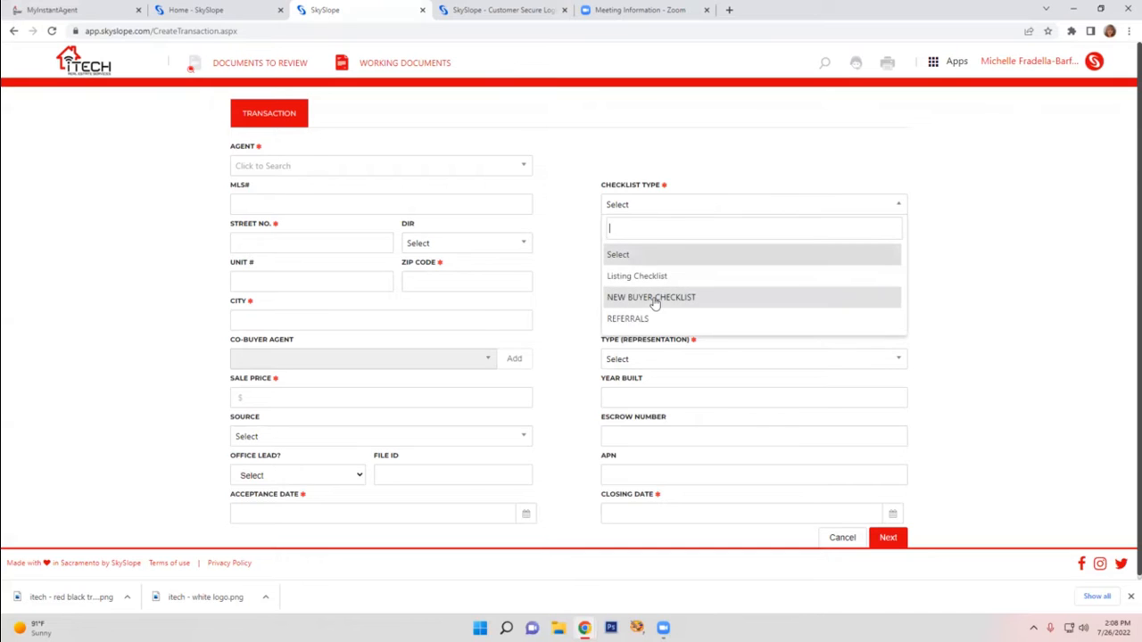
click(990, 282)
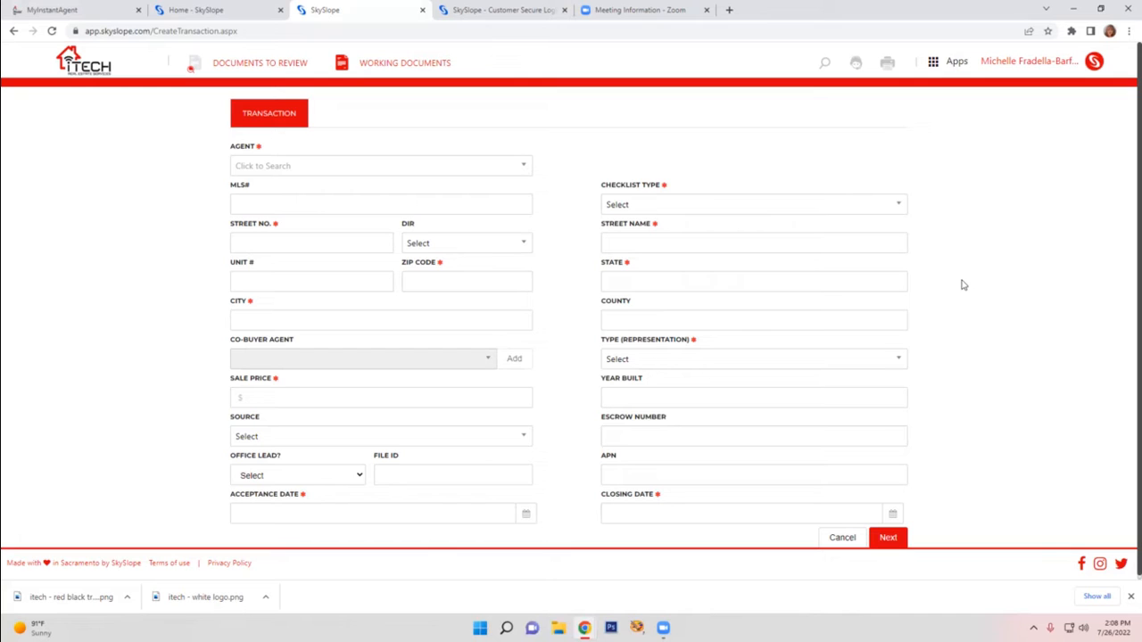
Set the new transaction's representation type to Purchase / Tenant
click(621, 246)
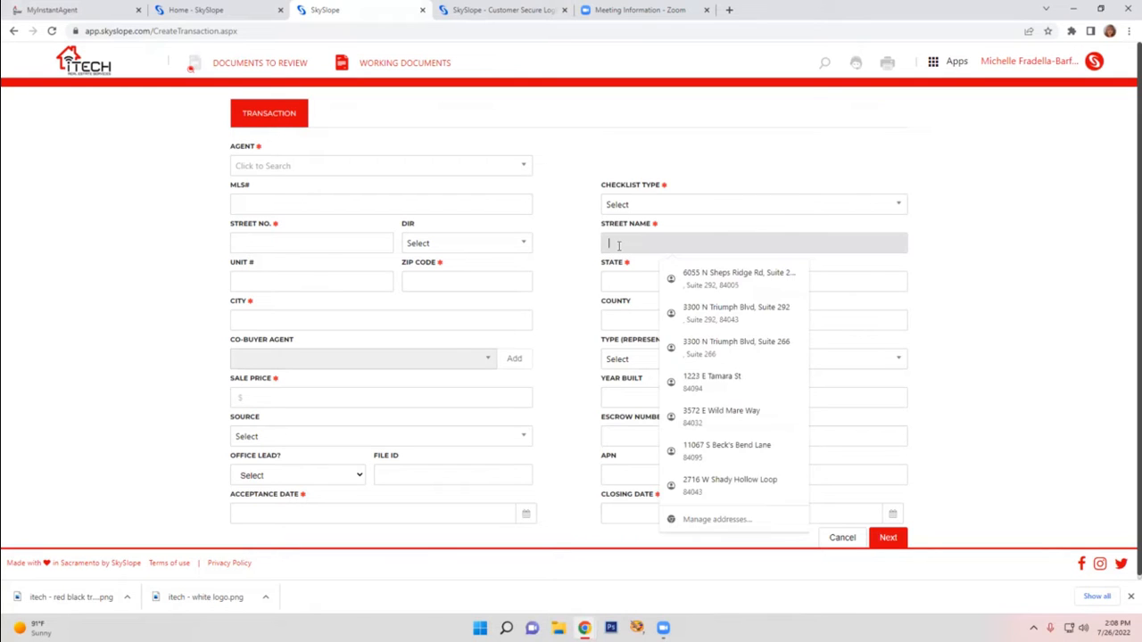
click(996, 274)
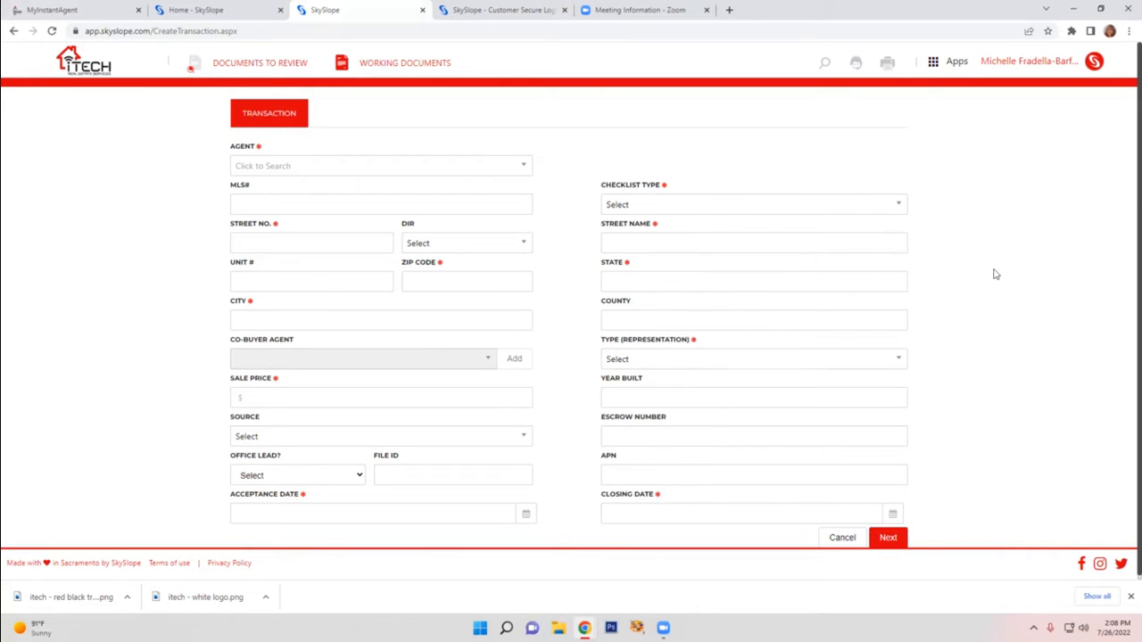
click(642, 366)
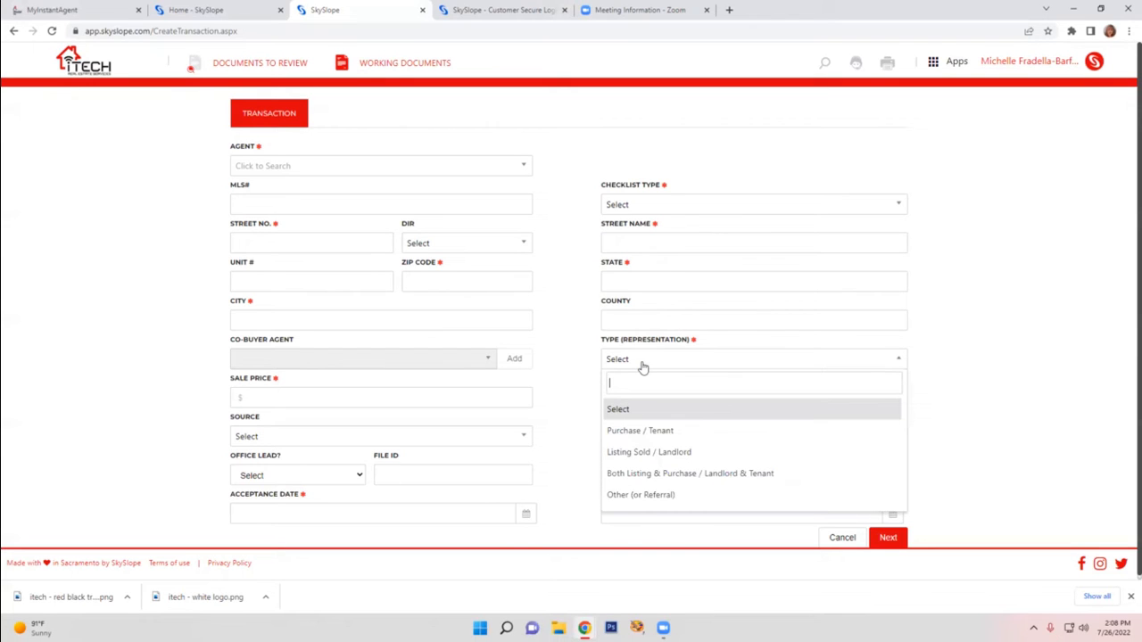
click(622, 433)
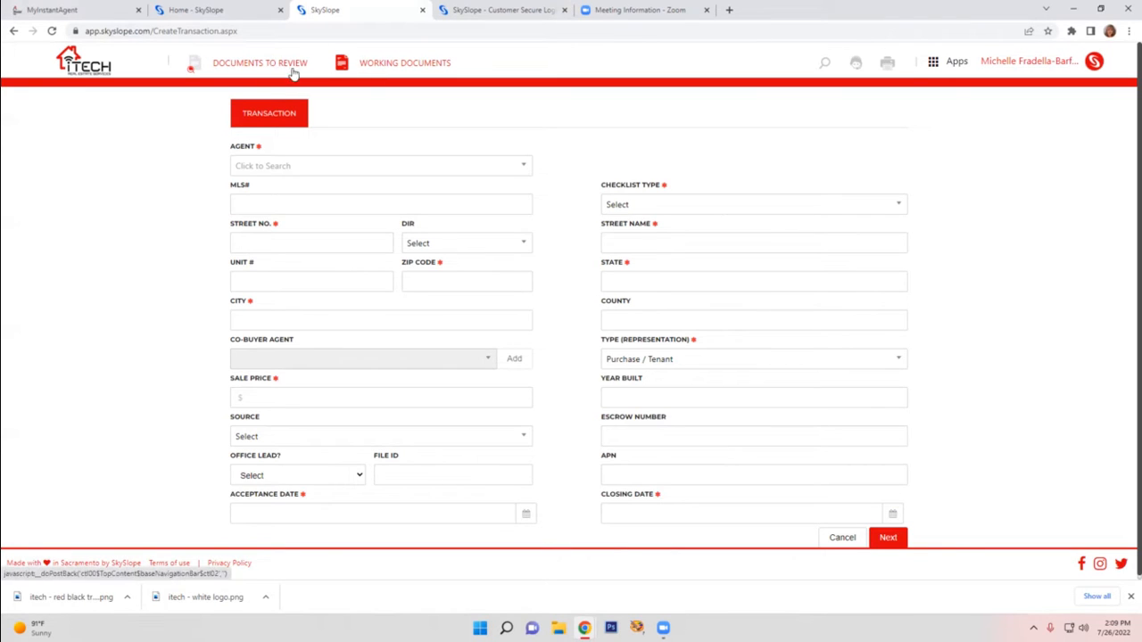
Leave the new transaction form and open the existing pending Lehi transaction to review its details
click(365, 75)
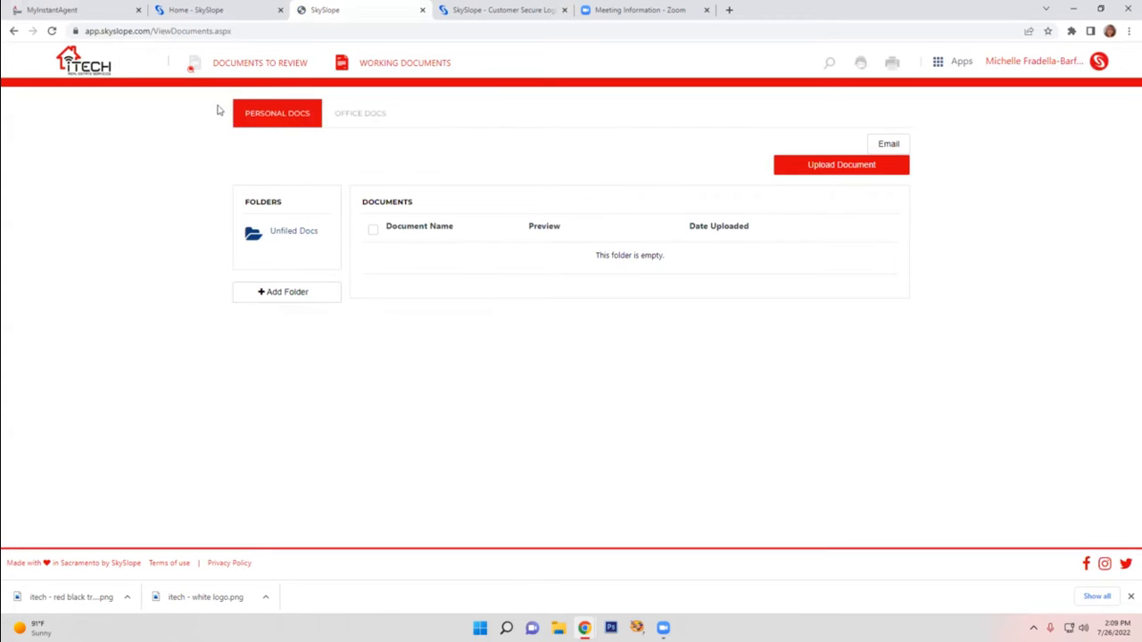
click(96, 77)
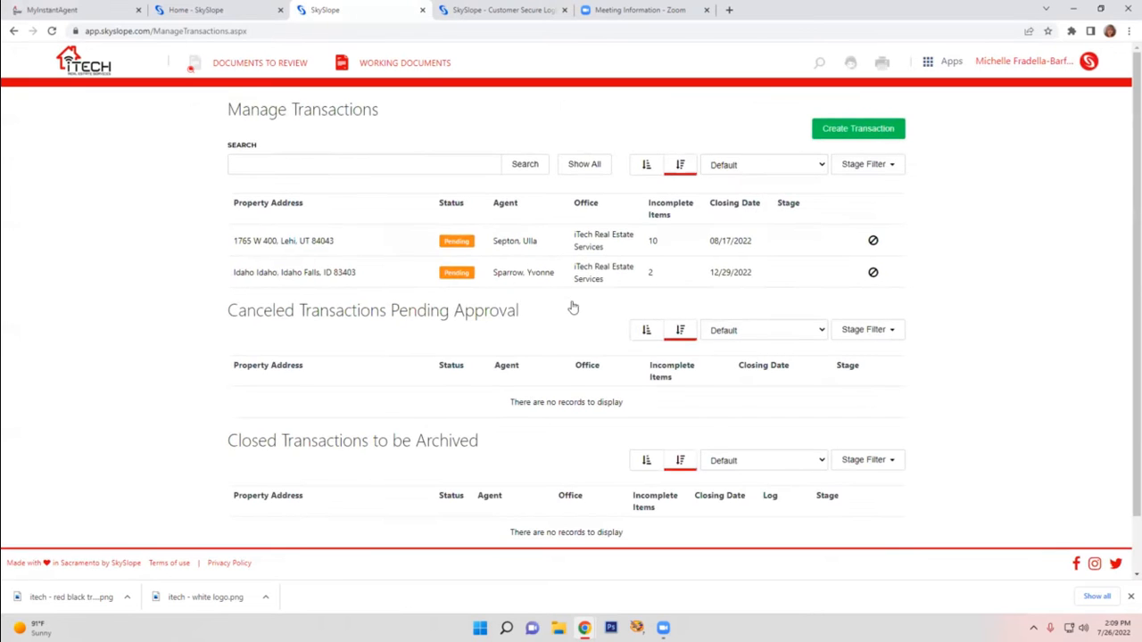
click(327, 245)
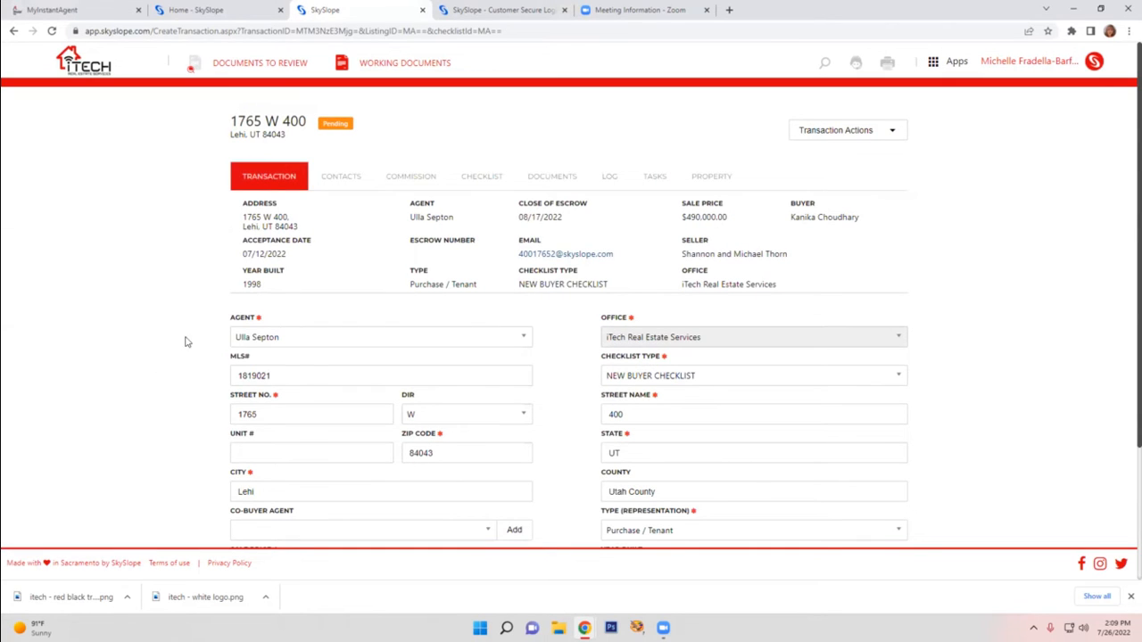
scroll(284, 357, down, 3)
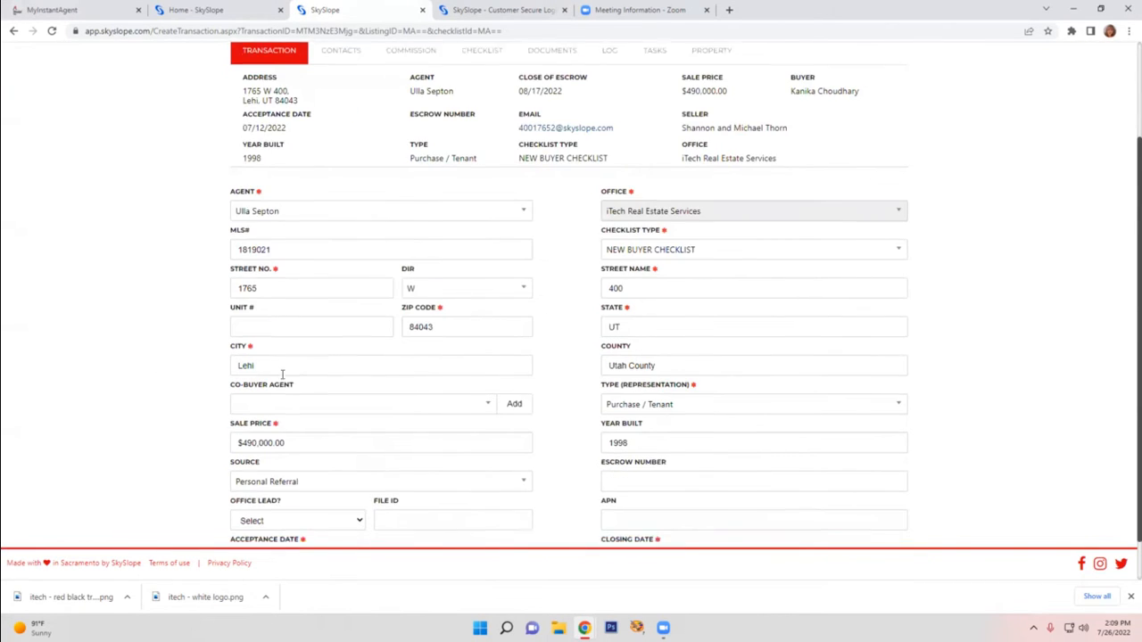
scroll(300, 419, up, 3)
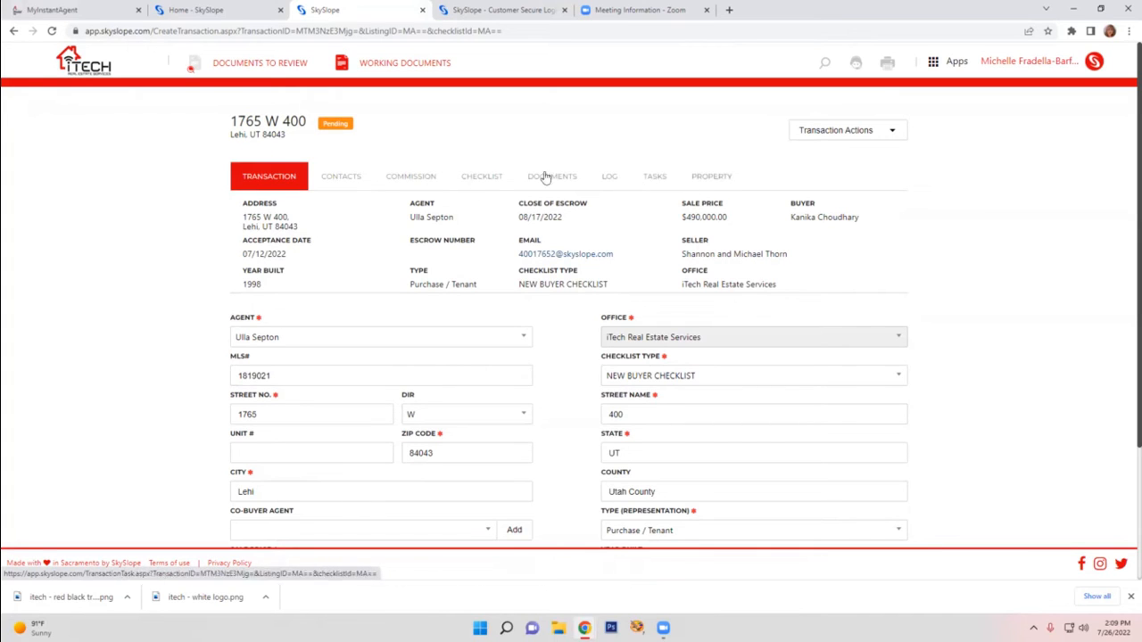
Open the transaction's contacts and review the Seller / Landlord contact fields
click(340, 183)
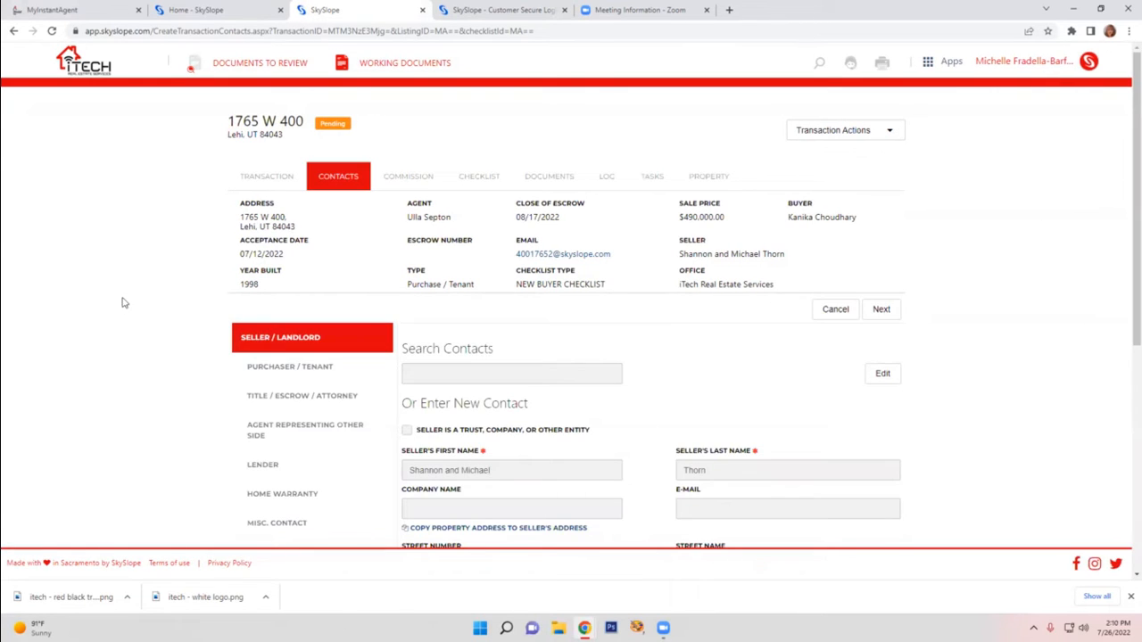
scroll(117, 294, down, 2)
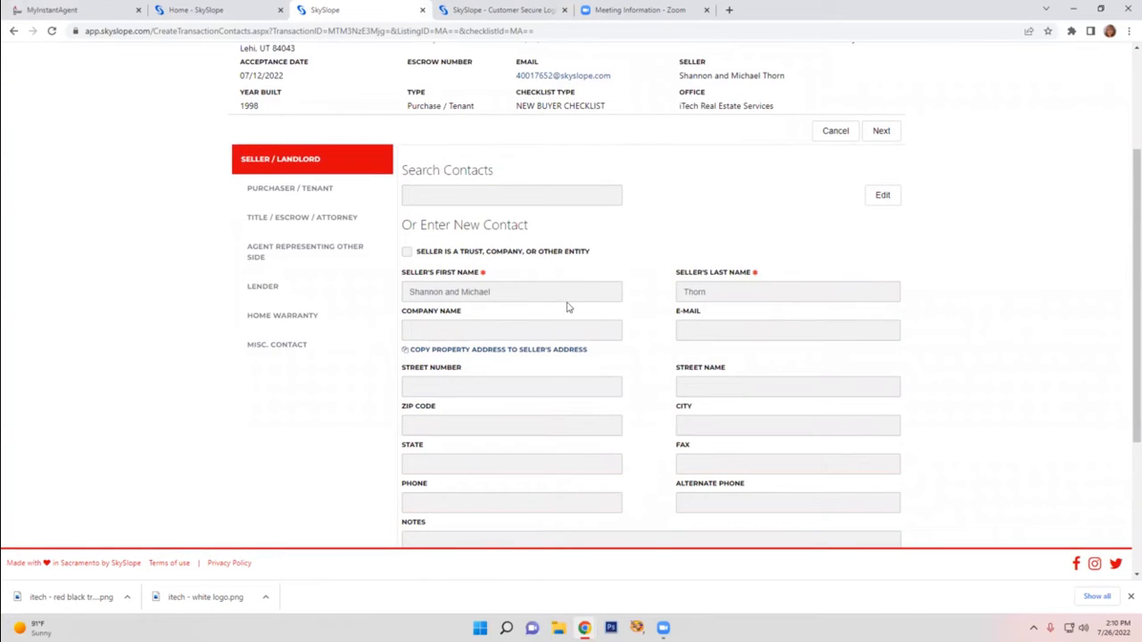
scroll(681, 300, down, 2)
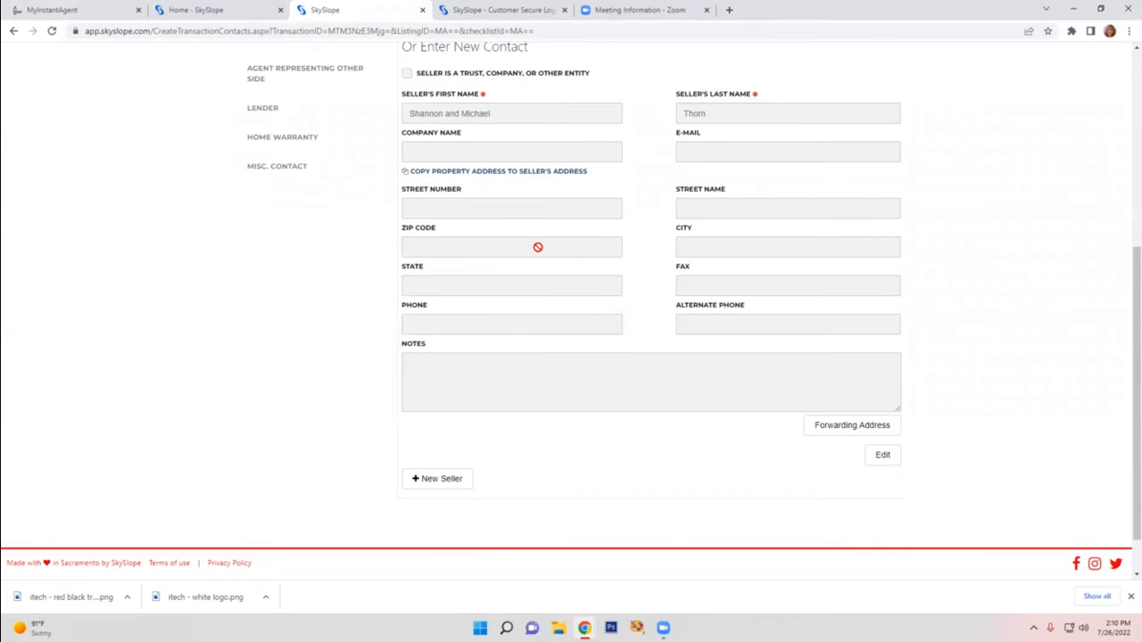
scroll(488, 258, up, 1)
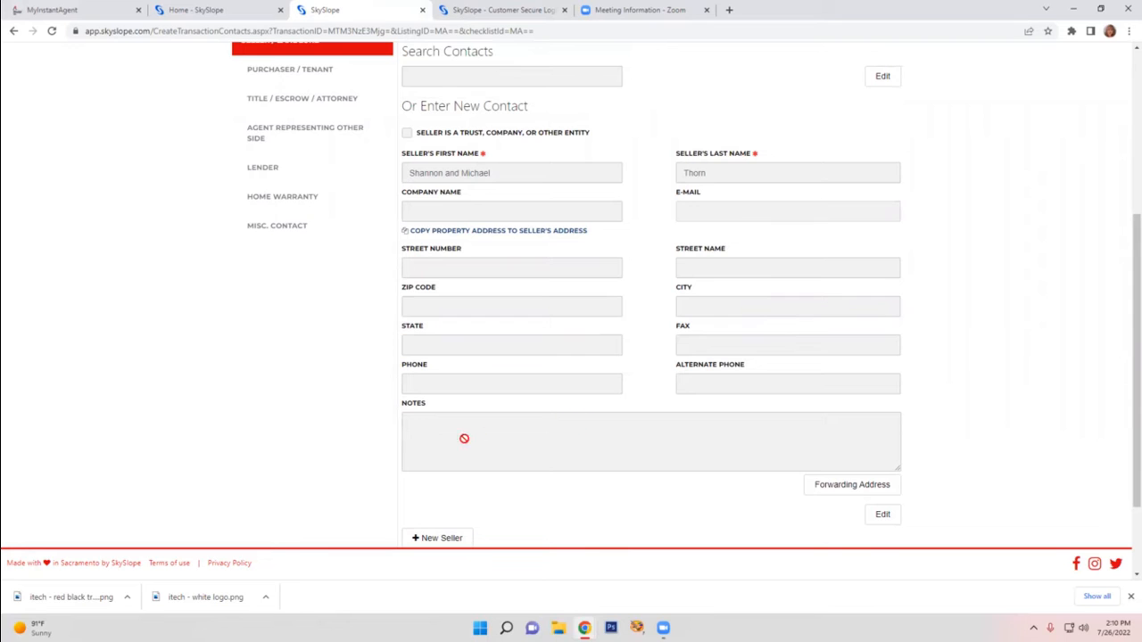
scroll(303, 388, up, 3)
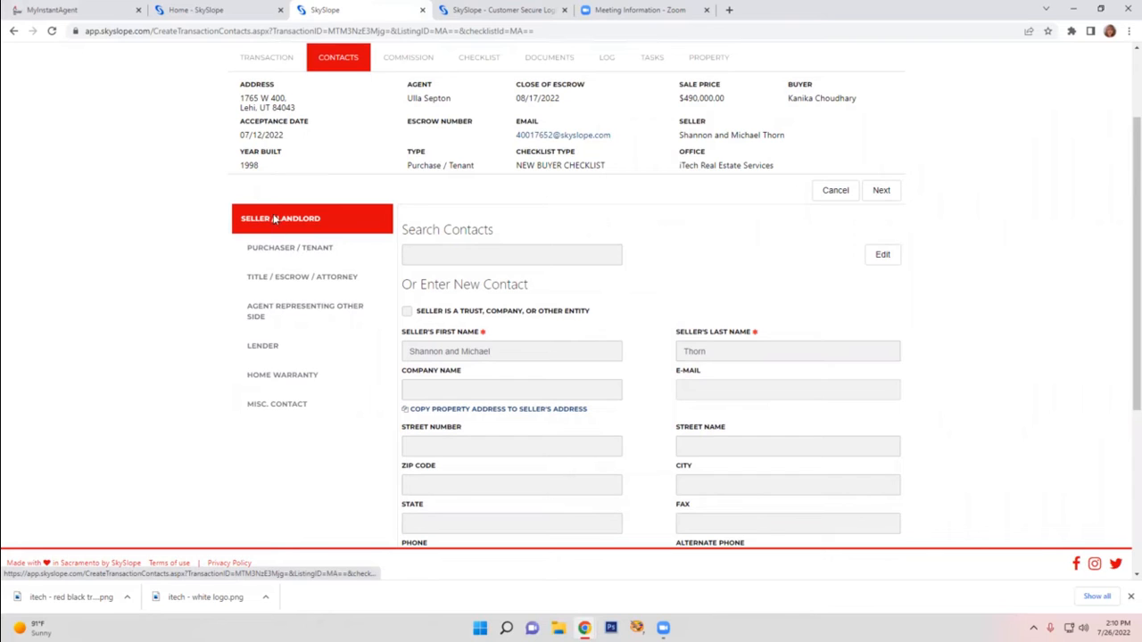
Compare the Purchaser / Tenant contact details with those of the Seller / Landlord
click(289, 248)
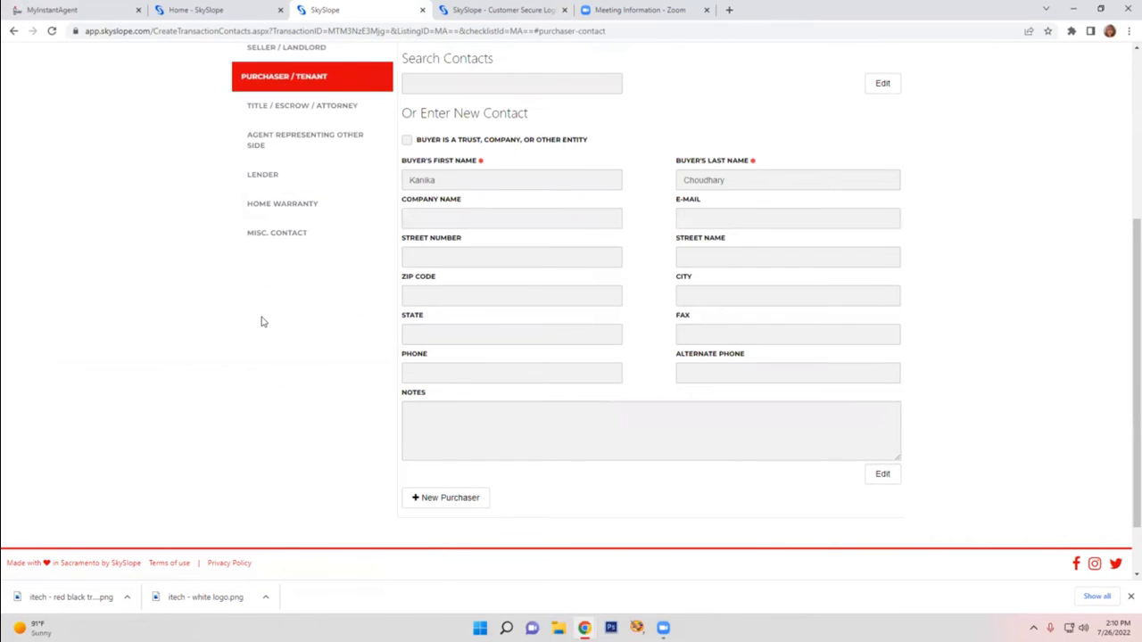
scroll(294, 270, up, 2)
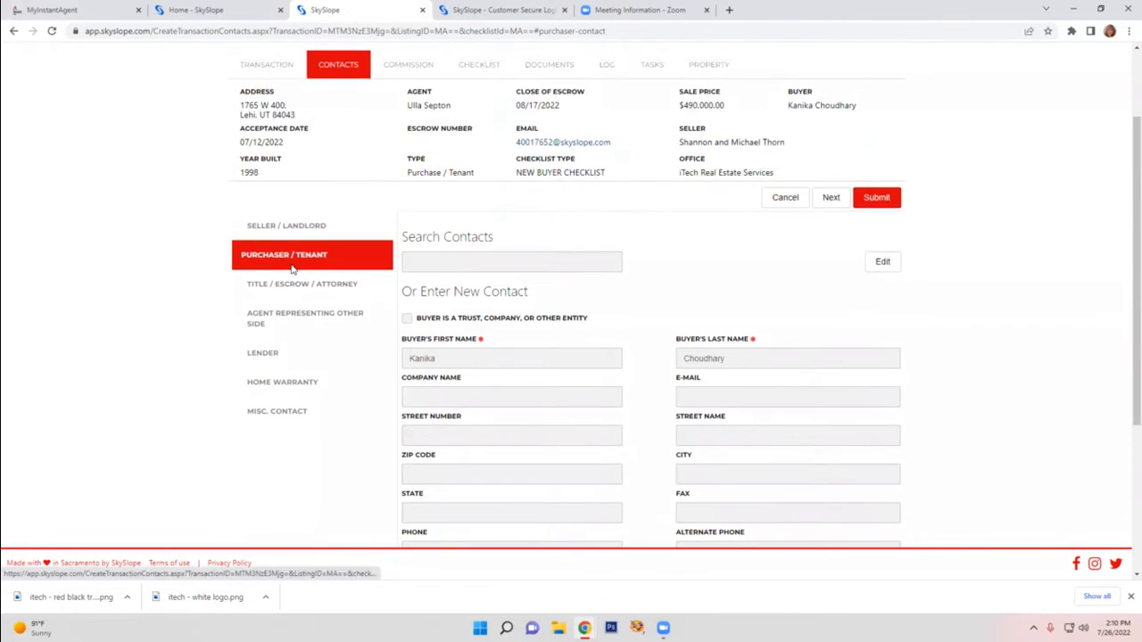
click(295, 226)
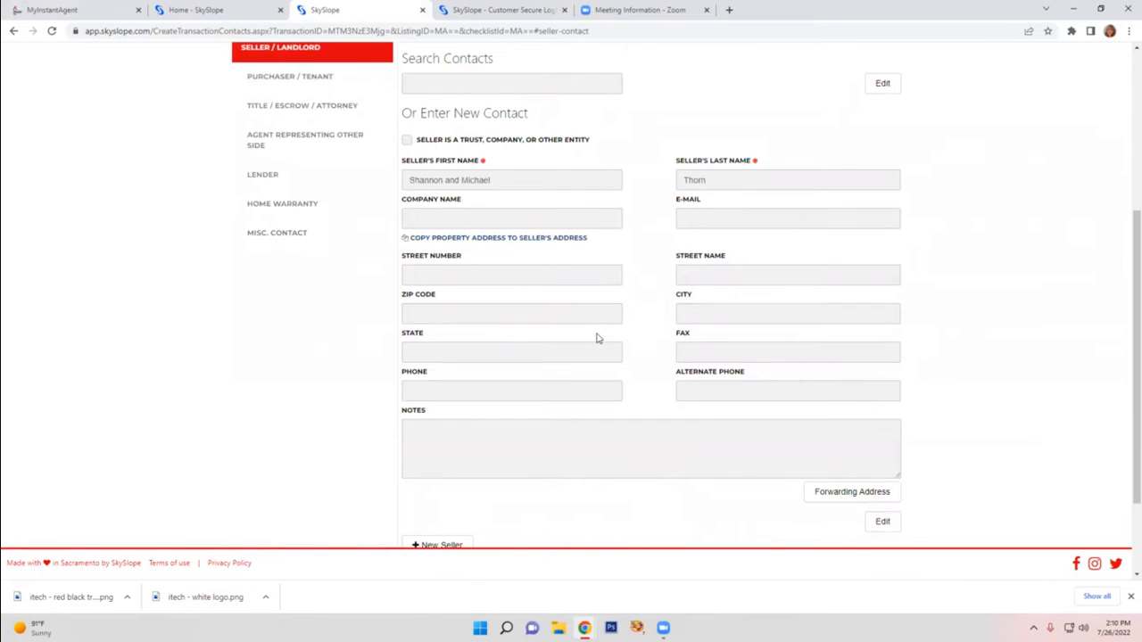
scroll(319, 382, up, 2)
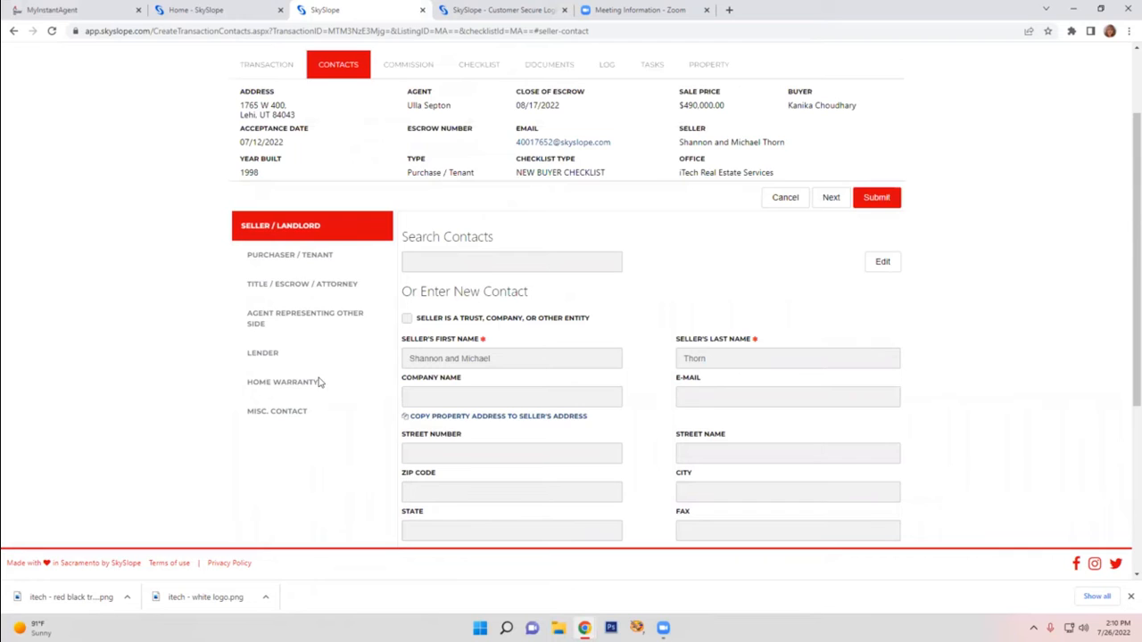
click(288, 255)
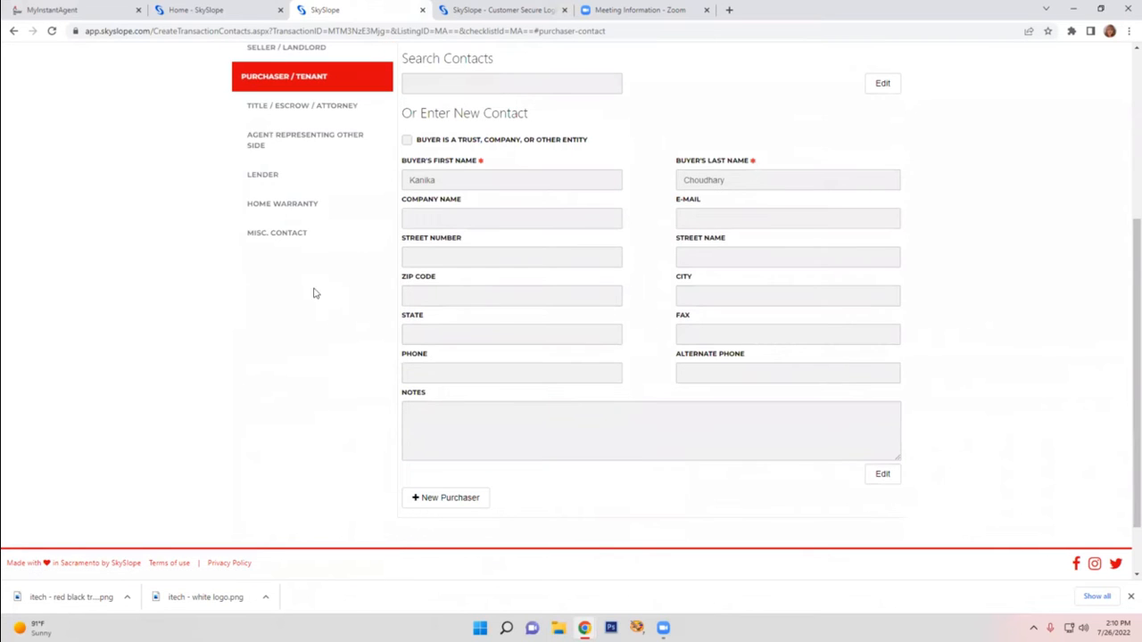
scroll(306, 238, up, 2)
Review the contact details for Title / Escrow / Attorney, Agent Representing Other Side, and Lender
click(280, 227)
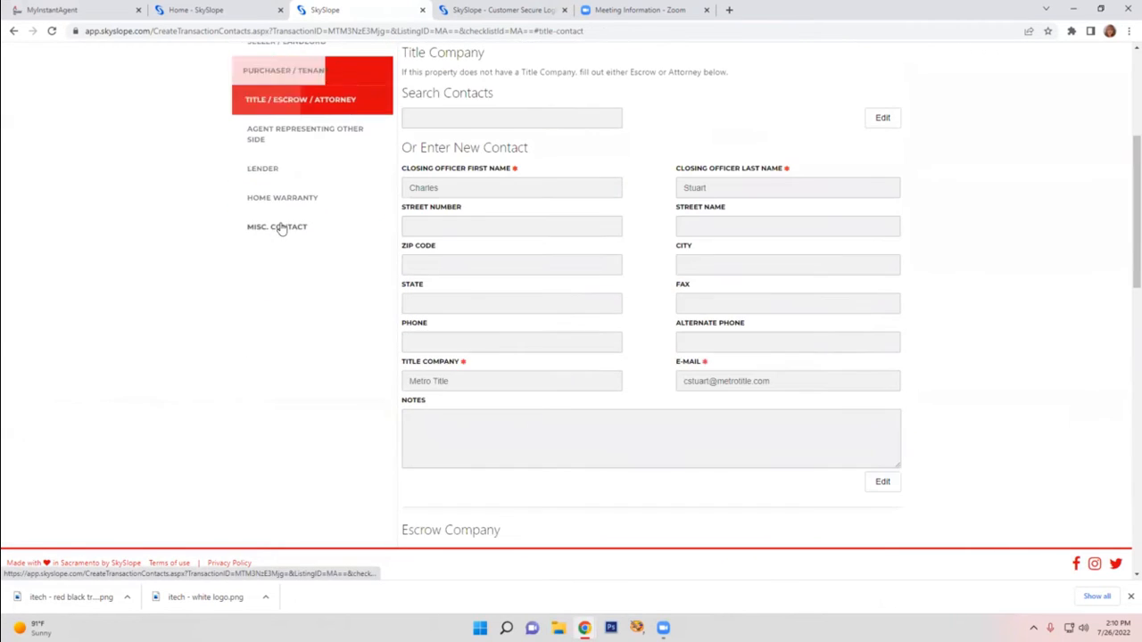
click(265, 137)
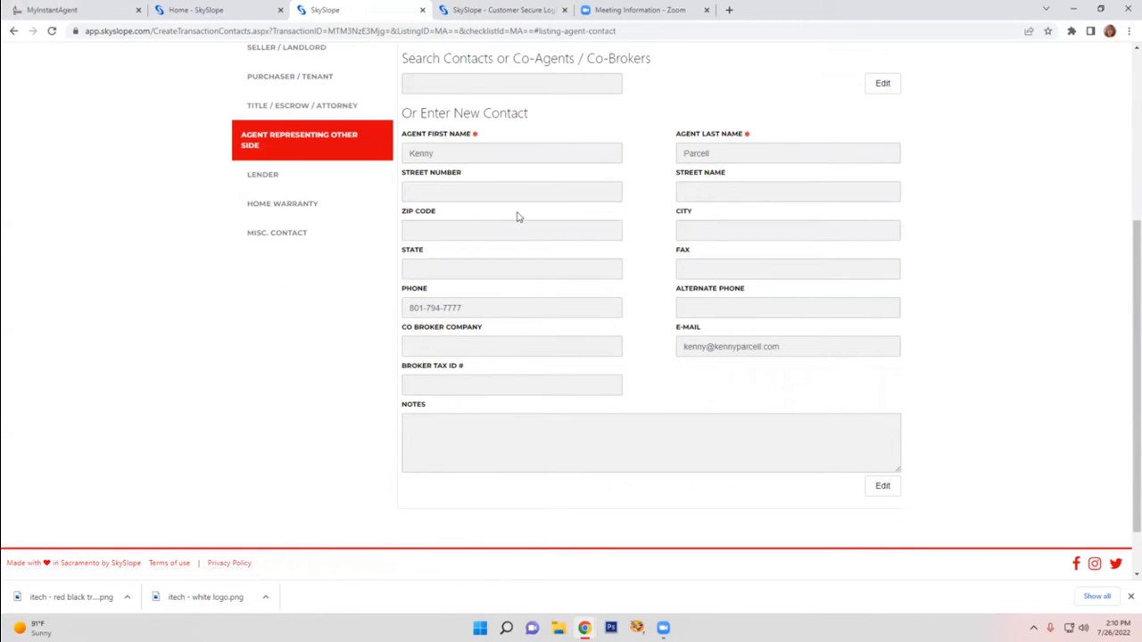
click(276, 179)
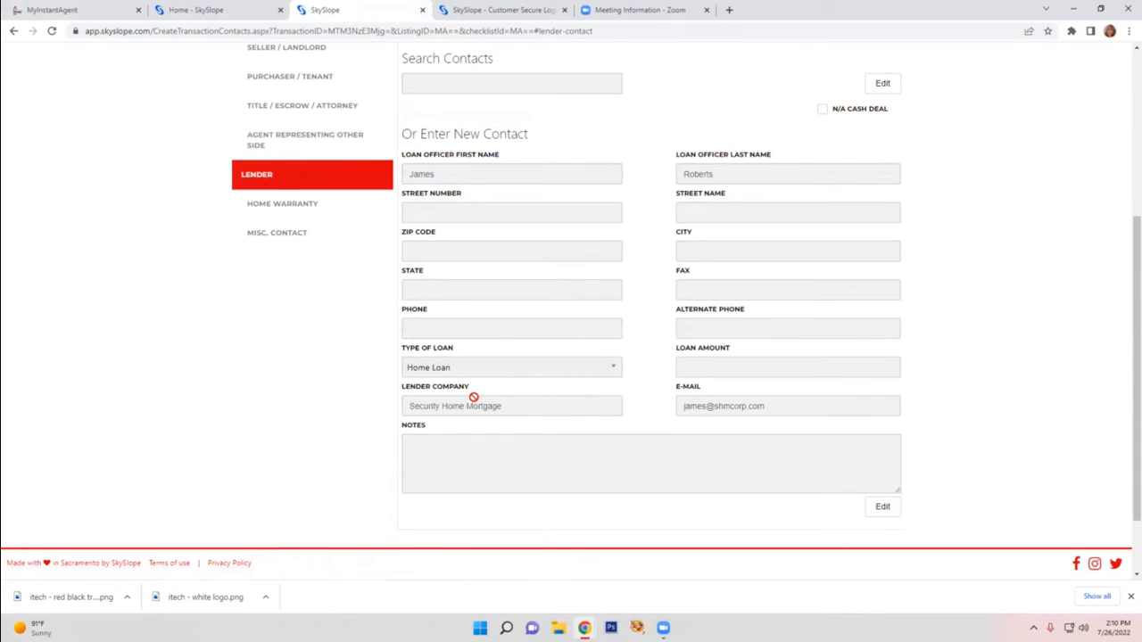
Review the Home Warranty and Misc. Contact fields in the transaction's contacts
click(291, 208)
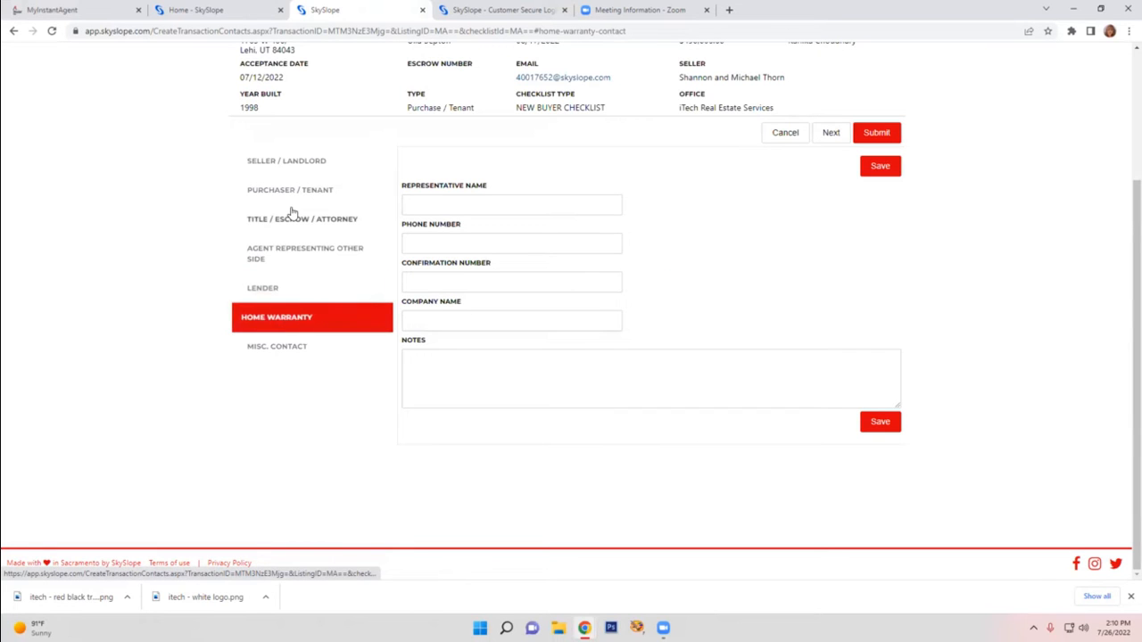
click(273, 353)
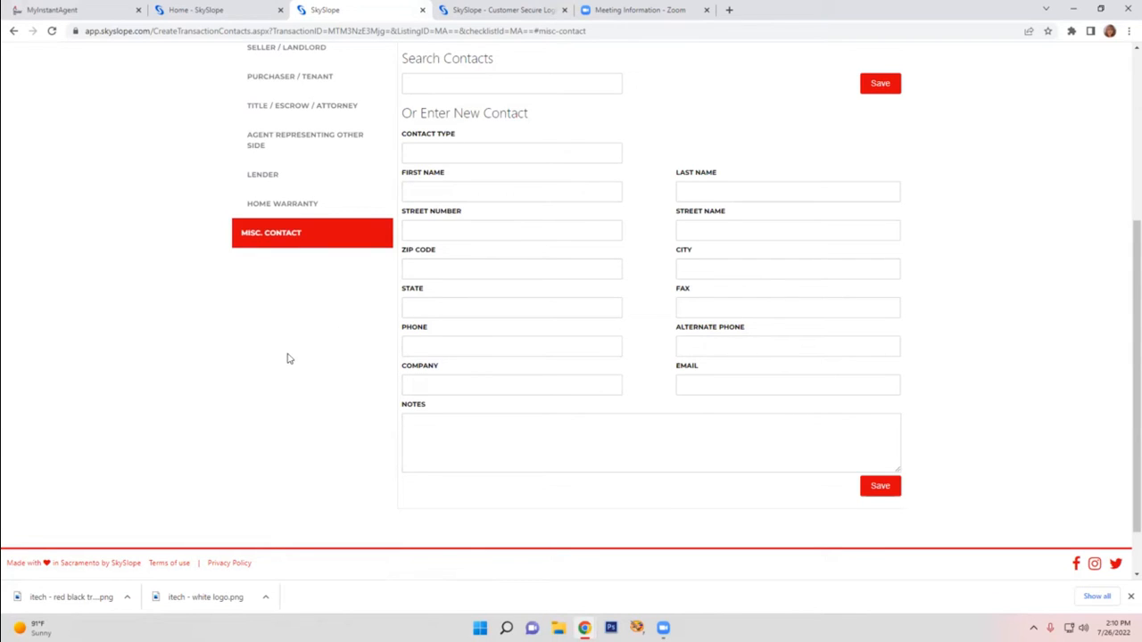
scroll(271, 346, up, 3)
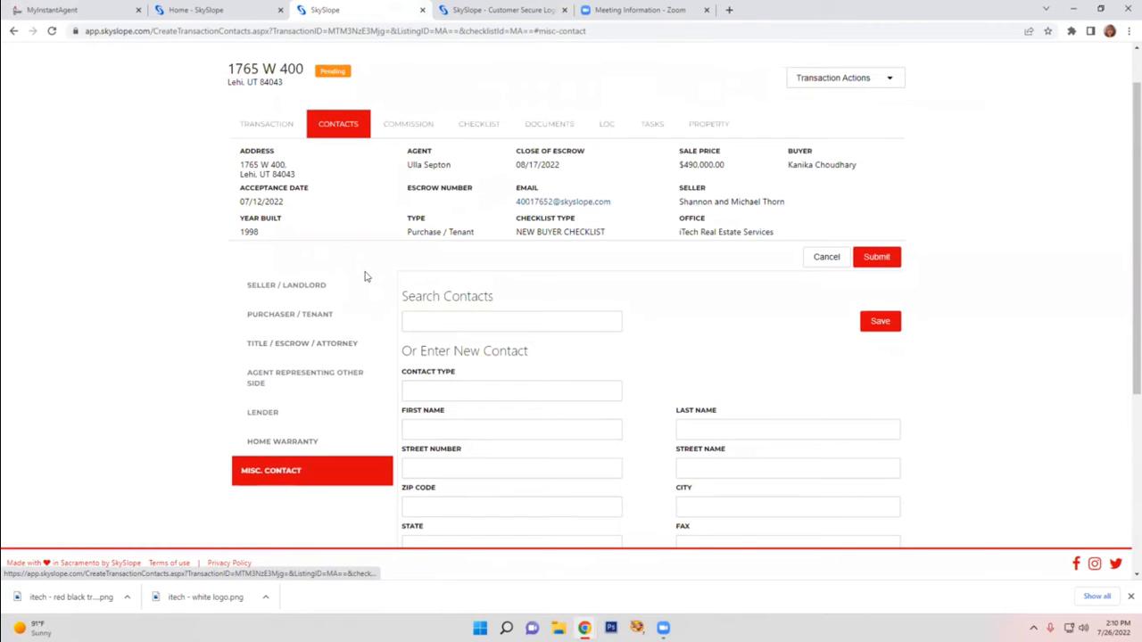
Open the transaction's commission page and review the Commission Info and Deposits sections
click(416, 130)
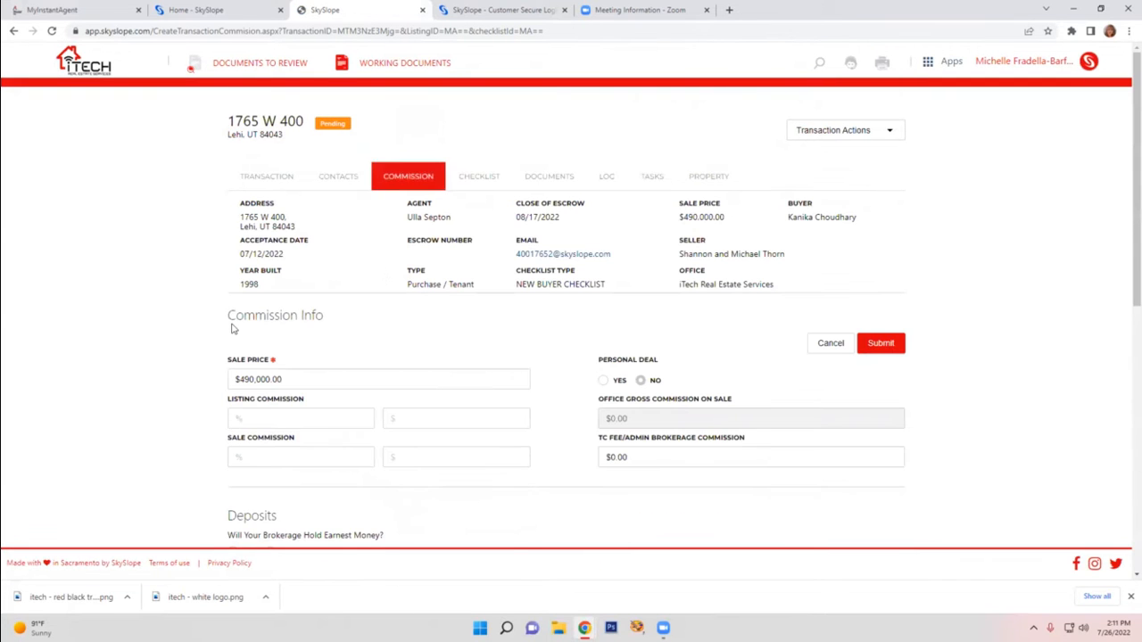
scroll(311, 281, down, 2)
scroll(383, 380, down, 1)
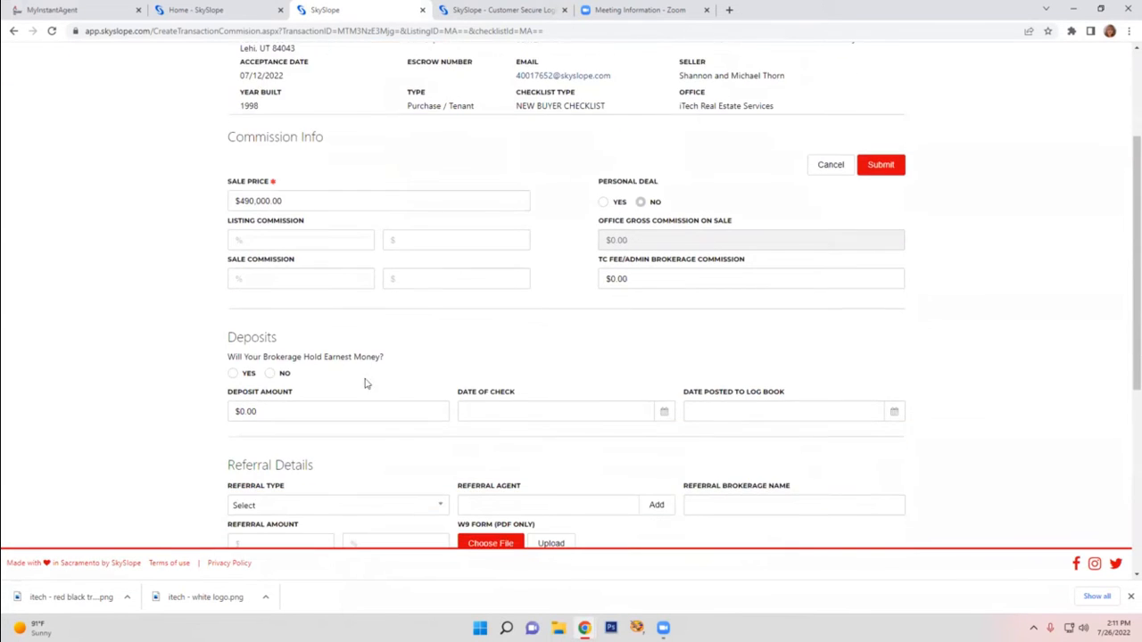
Enter 3% for both the listing commission and the sale commission
click(294, 241)
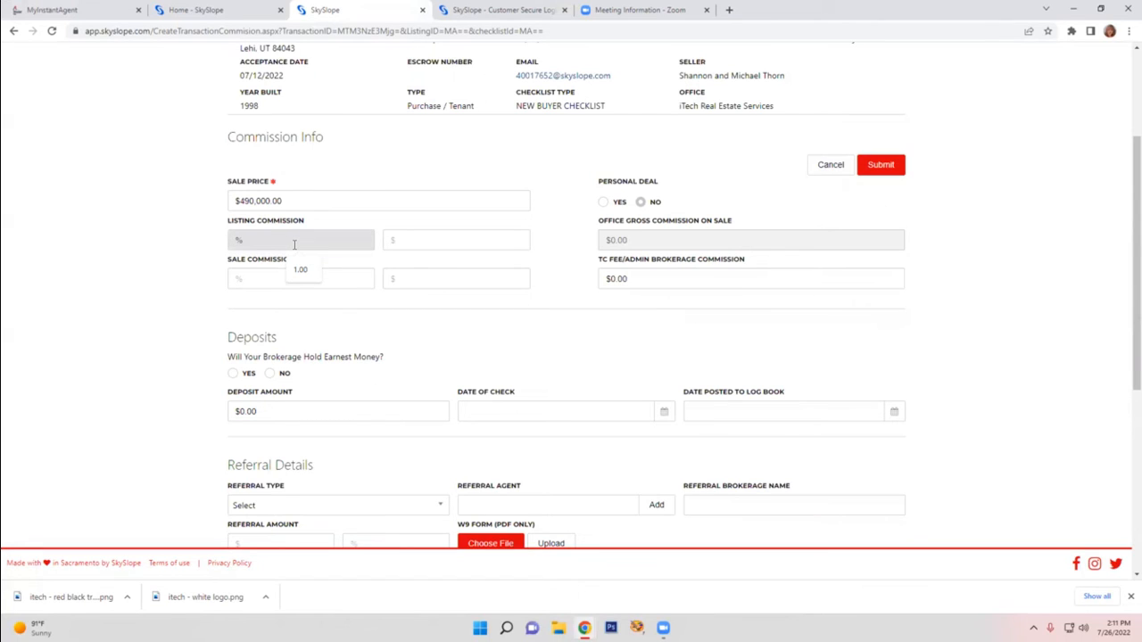
text(3)
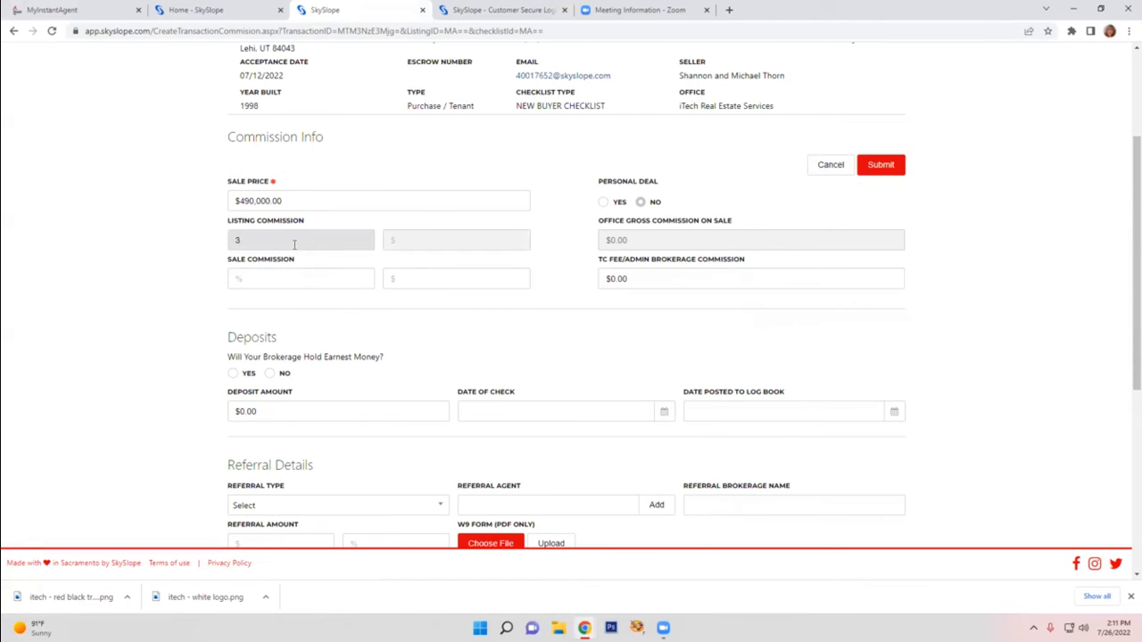
click(296, 278)
text(3)
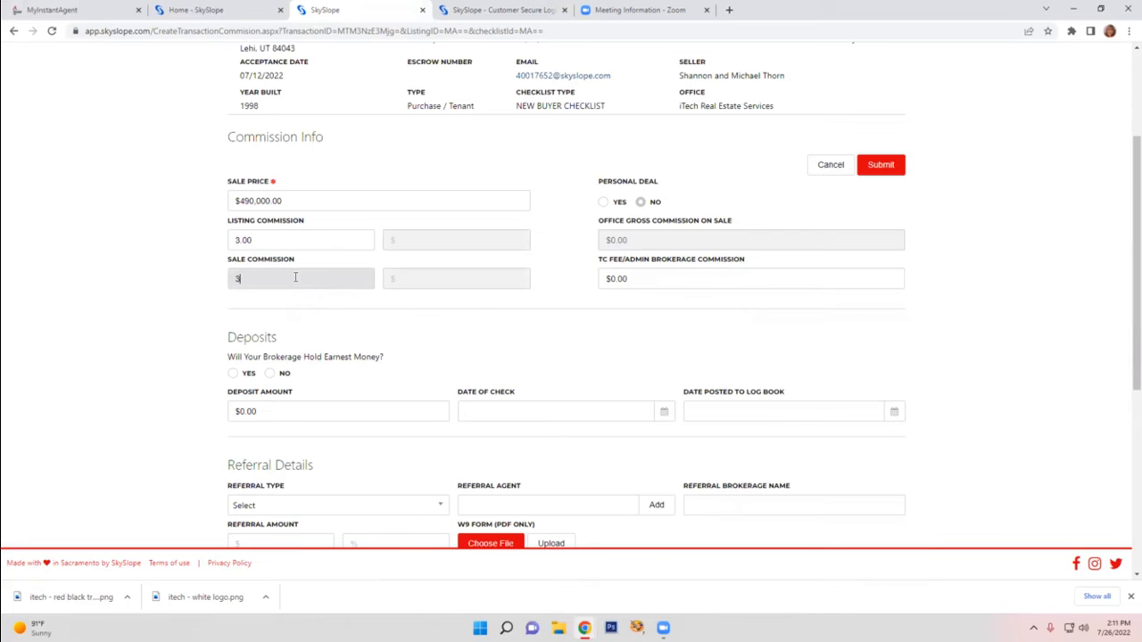
Set the listing commission to 0%
click(140, 221)
drag(258, 242, 211, 245)
text(0)
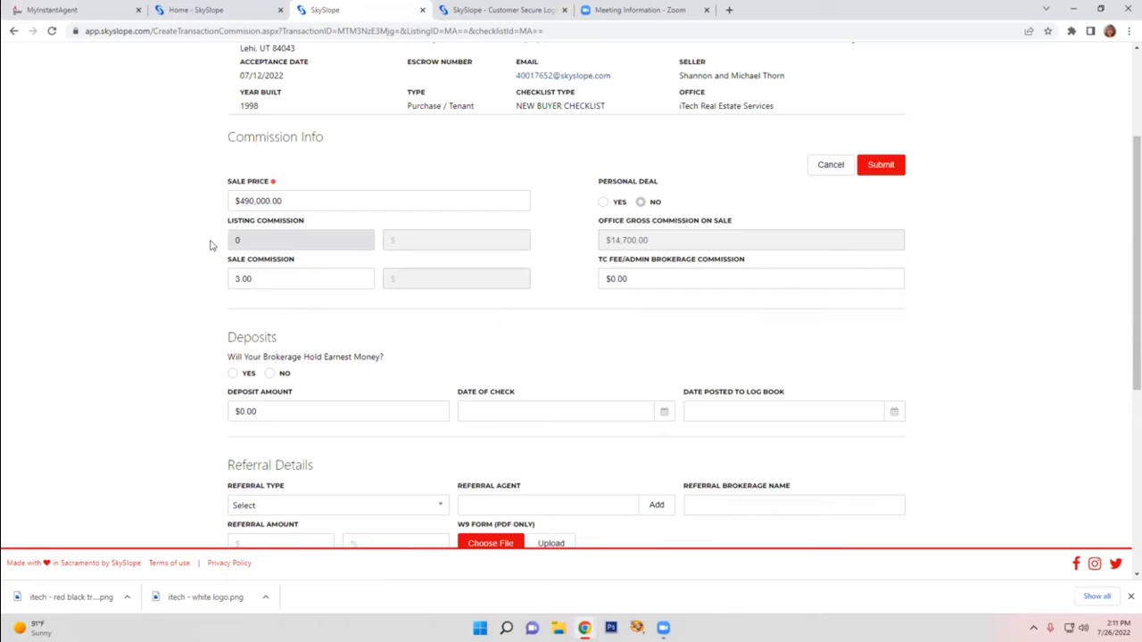
click(209, 244)
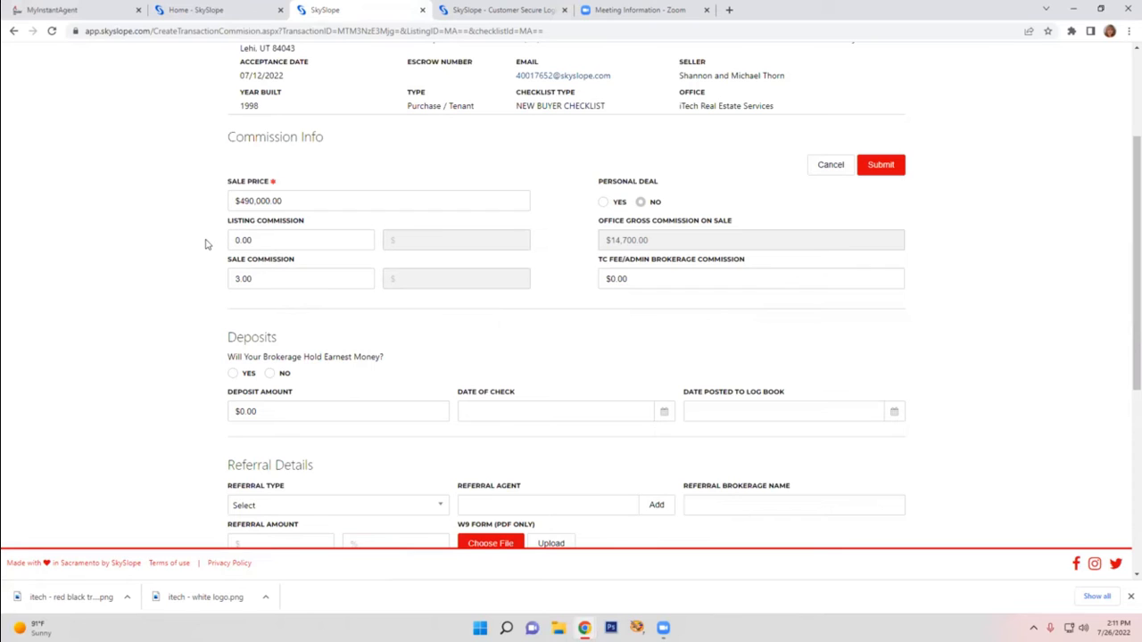
Set the sale commission to 2.5%
click(257, 279)
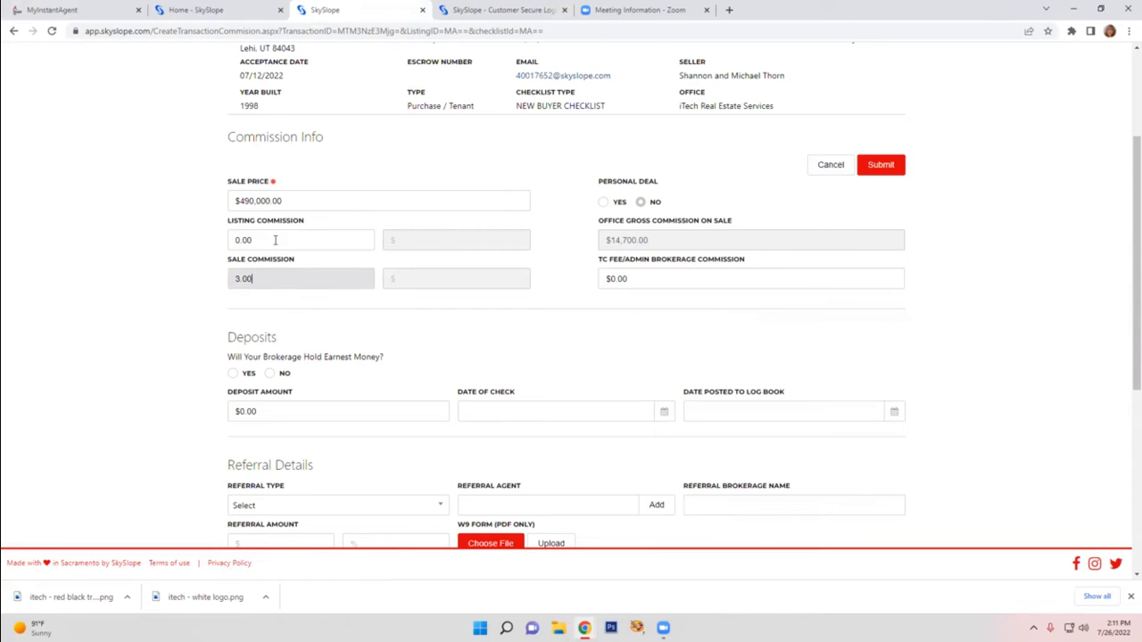
drag(275, 239, 227, 242)
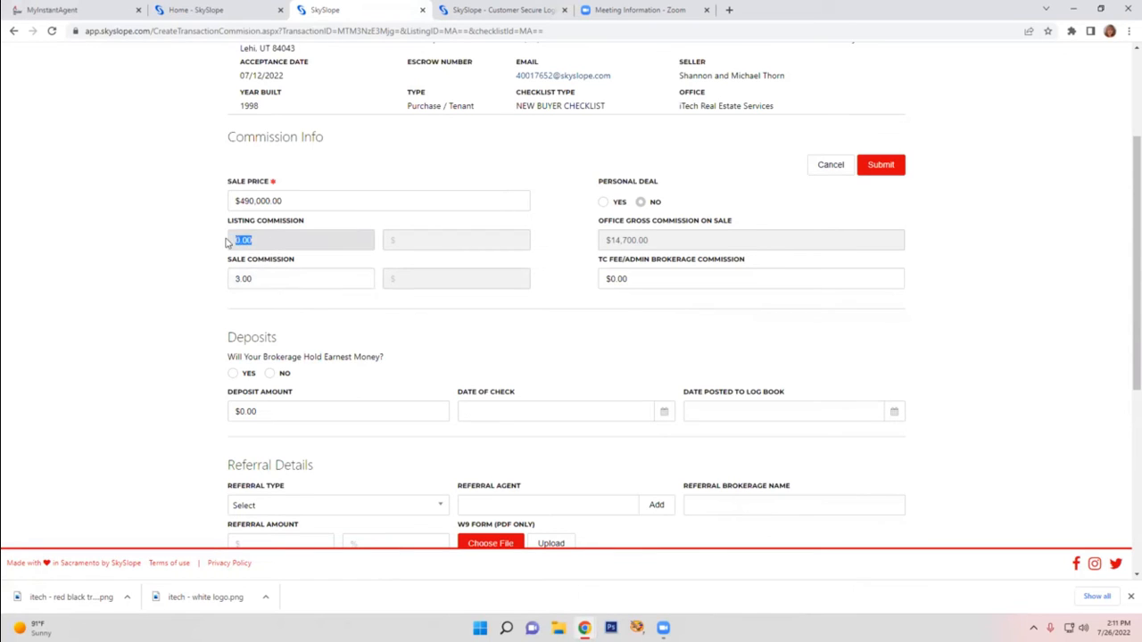
click(276, 239)
click(258, 279)
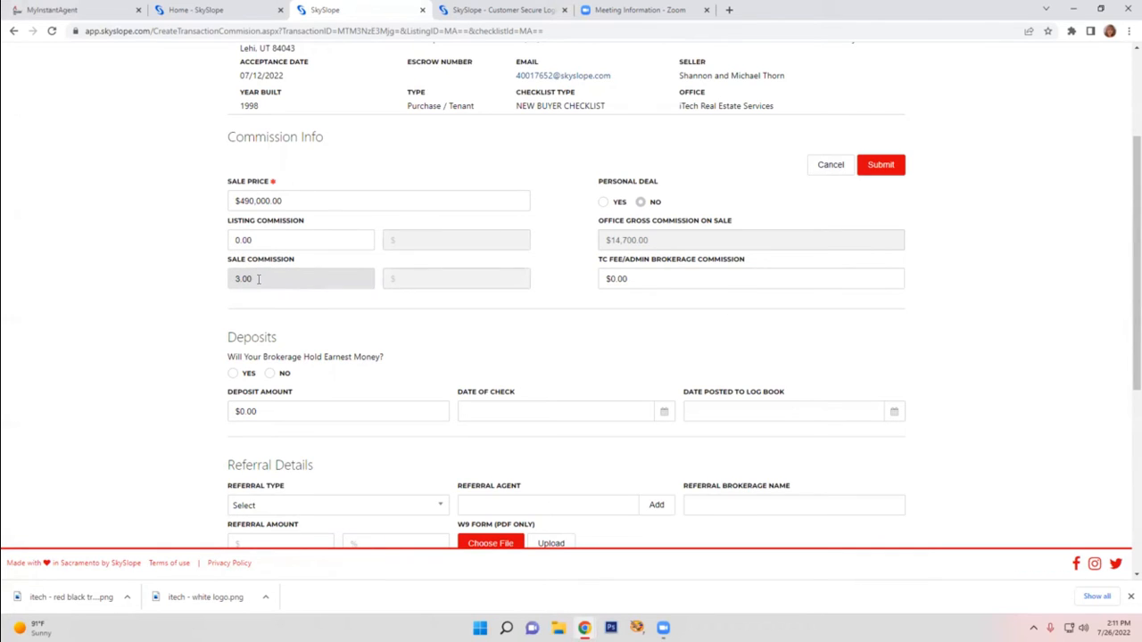
drag(258, 279, 201, 284)
text(2.5)
click(201, 285)
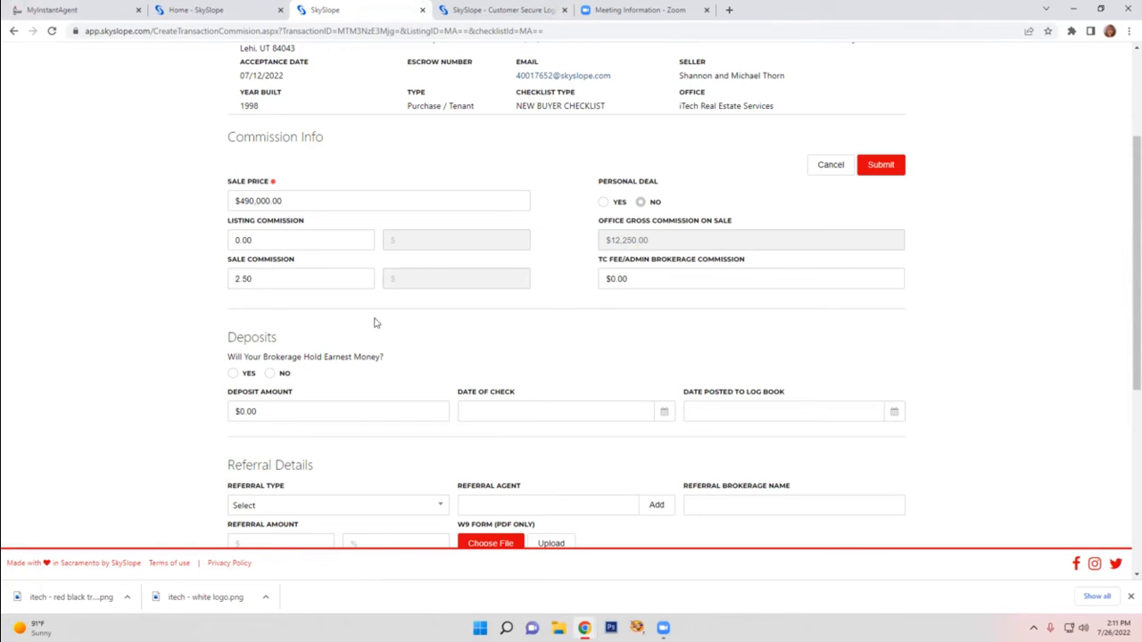
Review the deposit, referral, additional information, commission split and commission breakdown fields on the commission page
scroll(331, 329, down, 1)
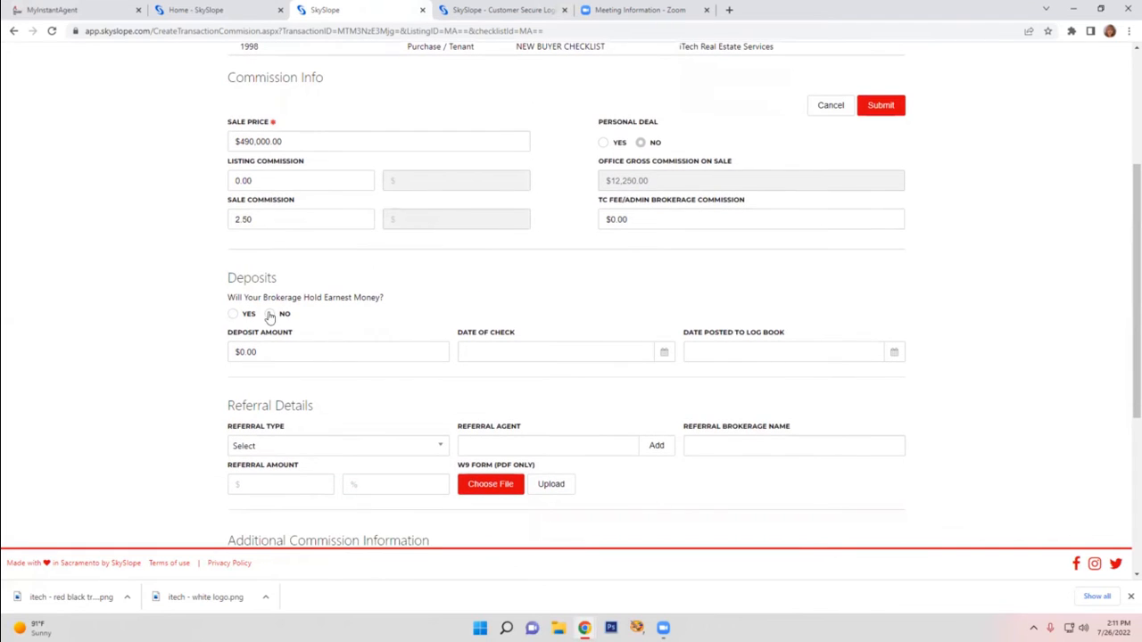
scroll(272, 346, down, 2)
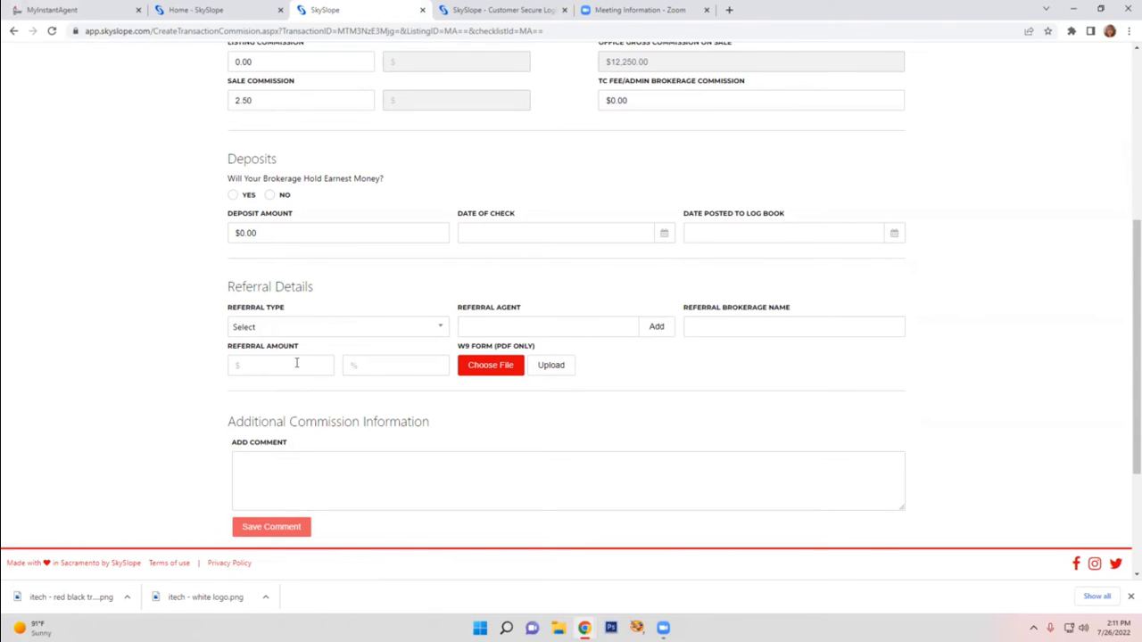
click(487, 375)
scroll(152, 341, up, 2)
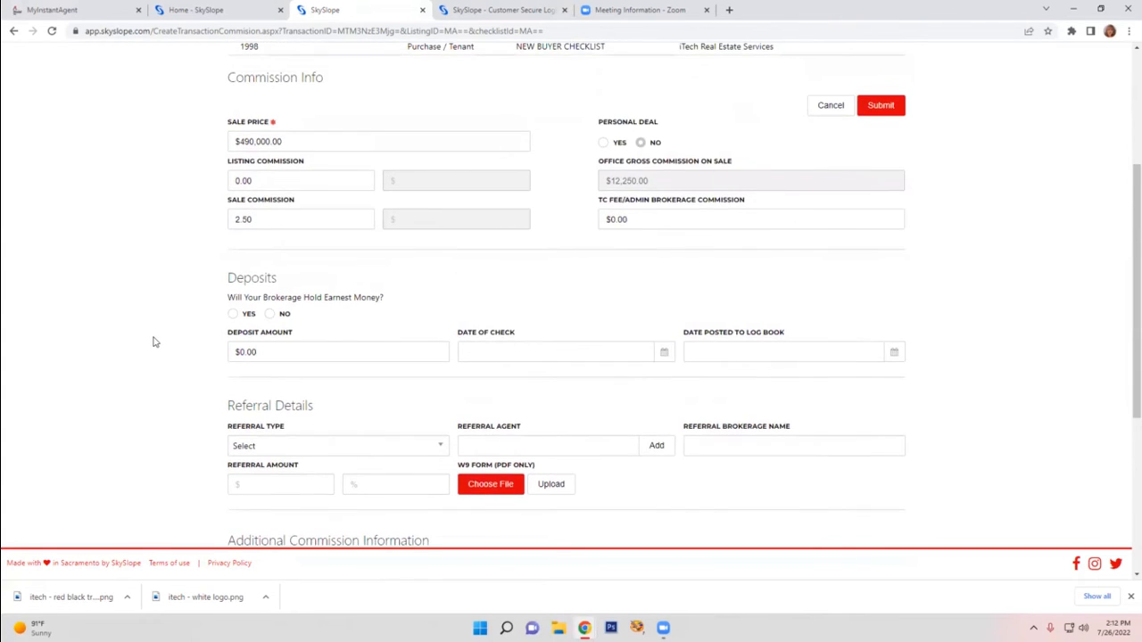
scroll(154, 341, down, 2)
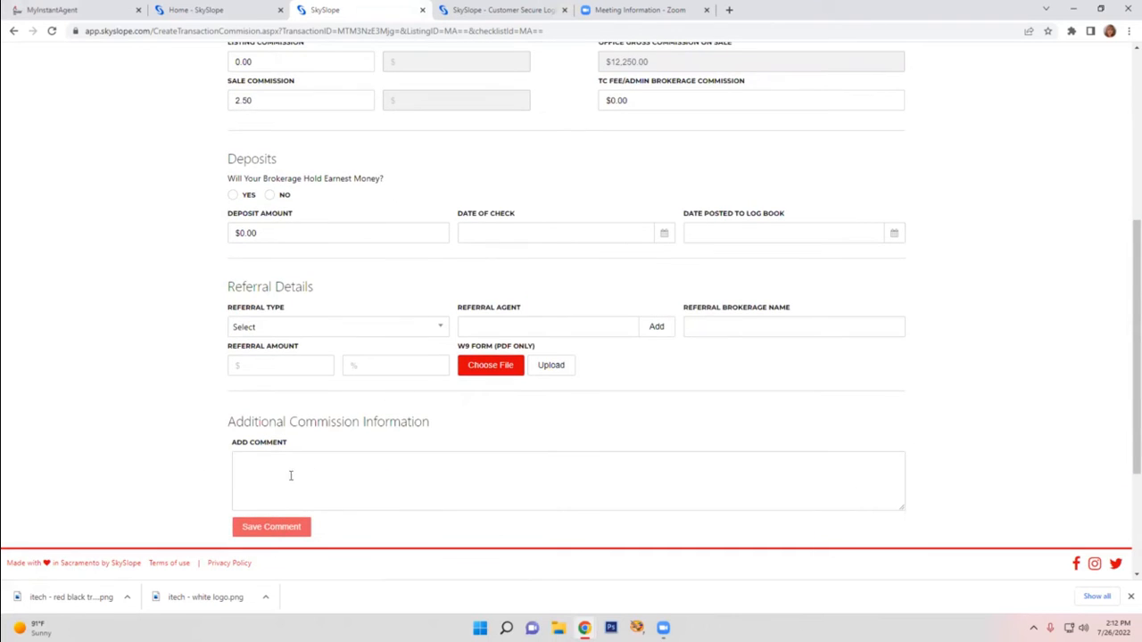
scroll(77, 373, down, 3)
scroll(78, 374, up, 10)
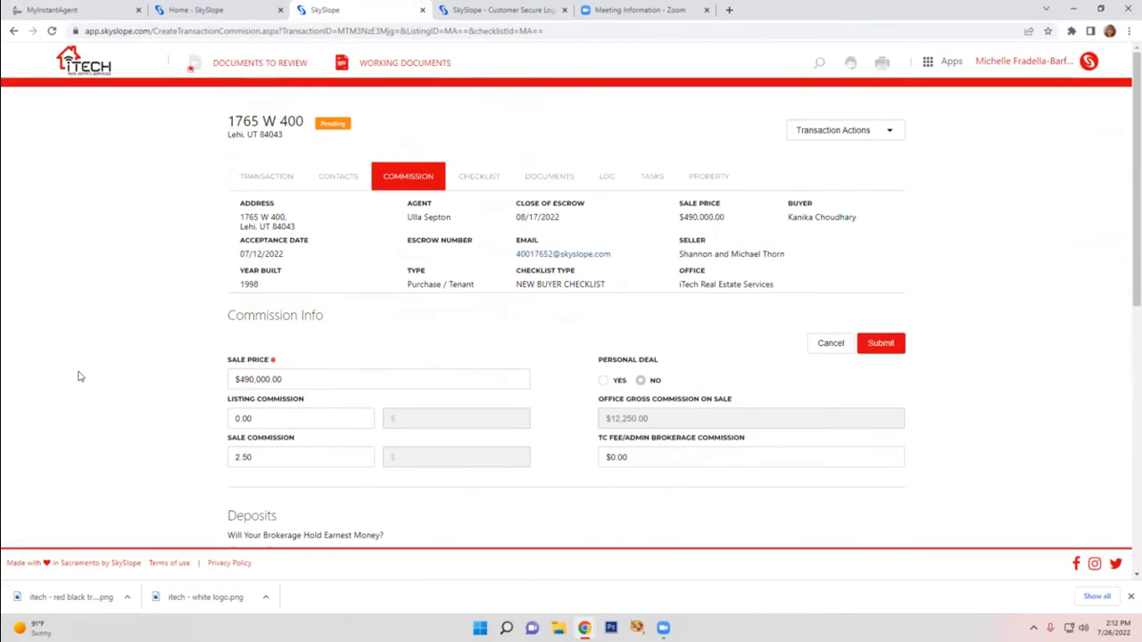
scroll(78, 377, down, 7)
scroll(79, 377, down, 3)
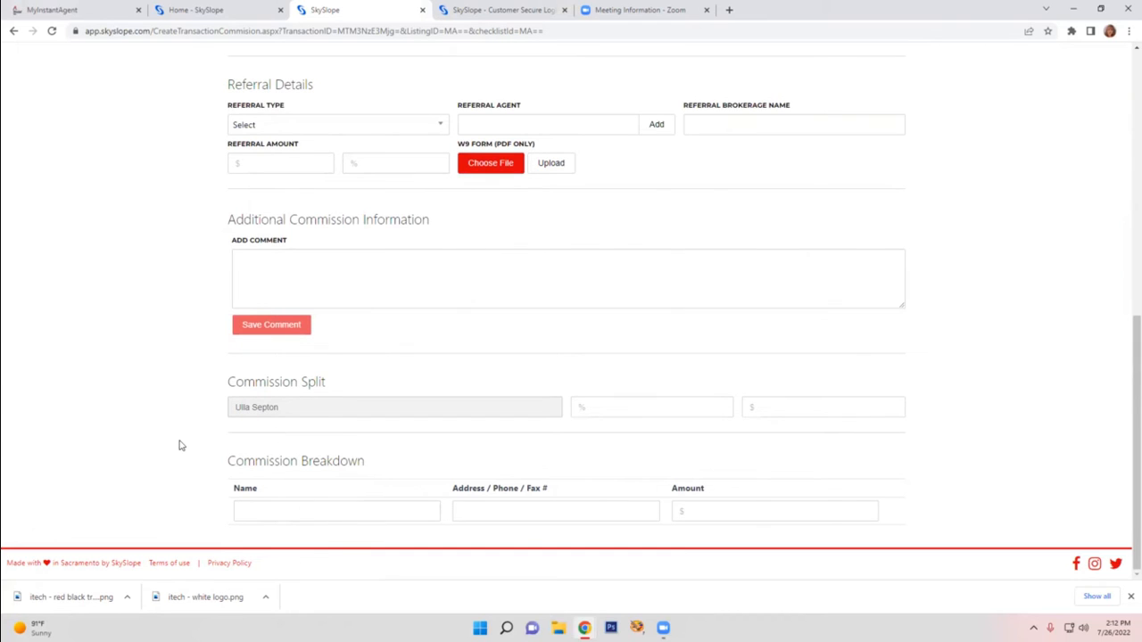
scroll(211, 267, up, 10)
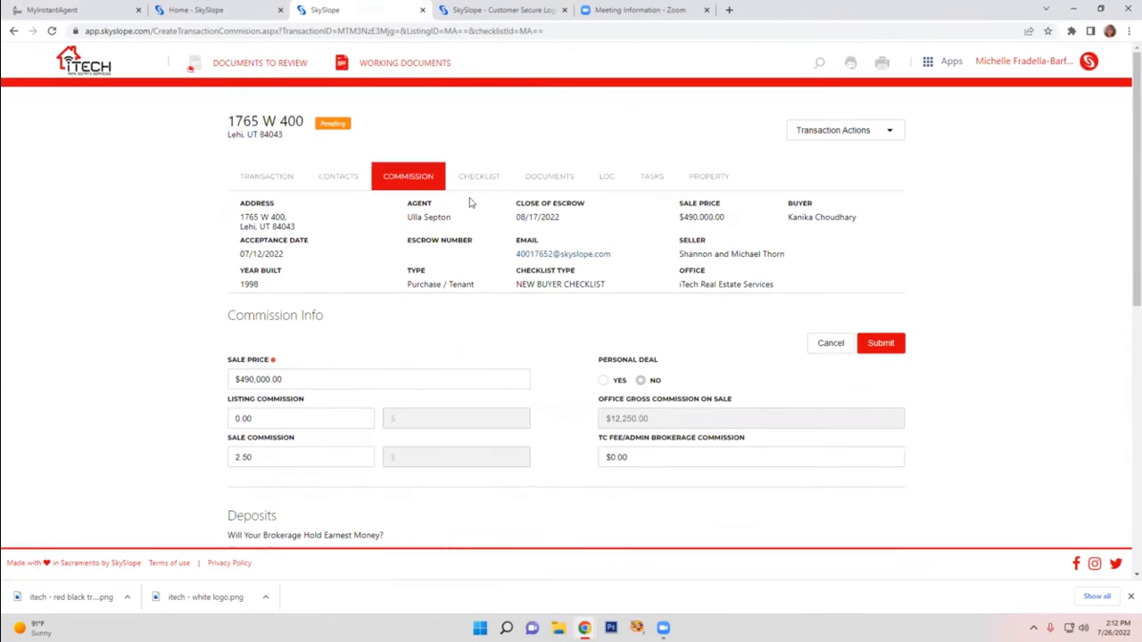
Open the transaction's checklist and examine the status of each item under Sales Documentation and Disclosure Documentation
click(473, 181)
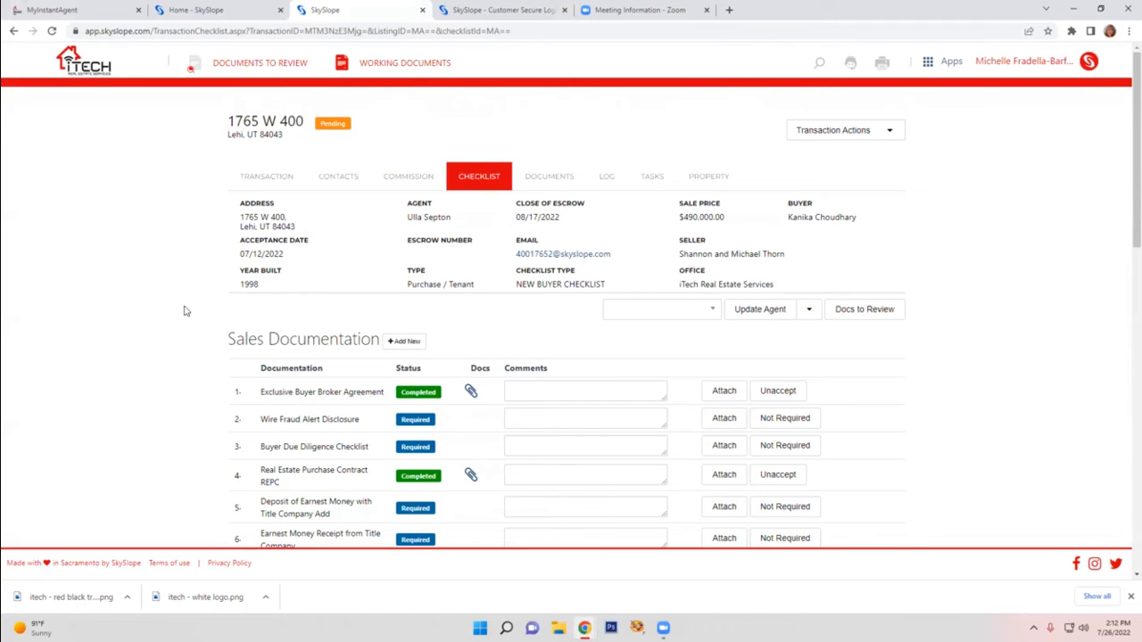
scroll(168, 321, down, 1)
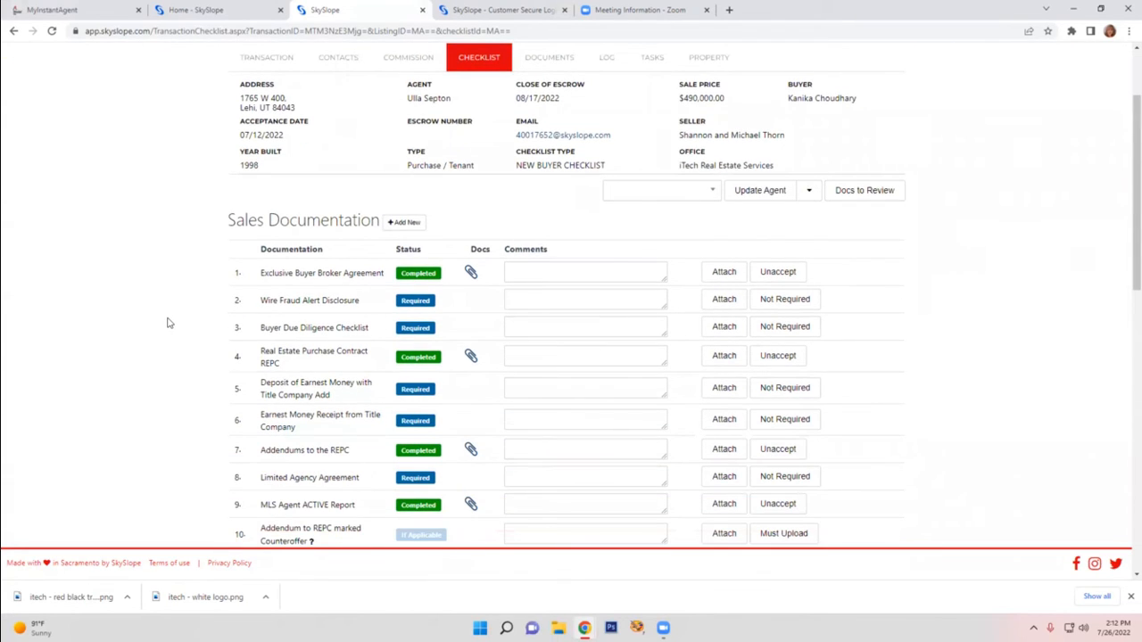
scroll(169, 321, down, 1)
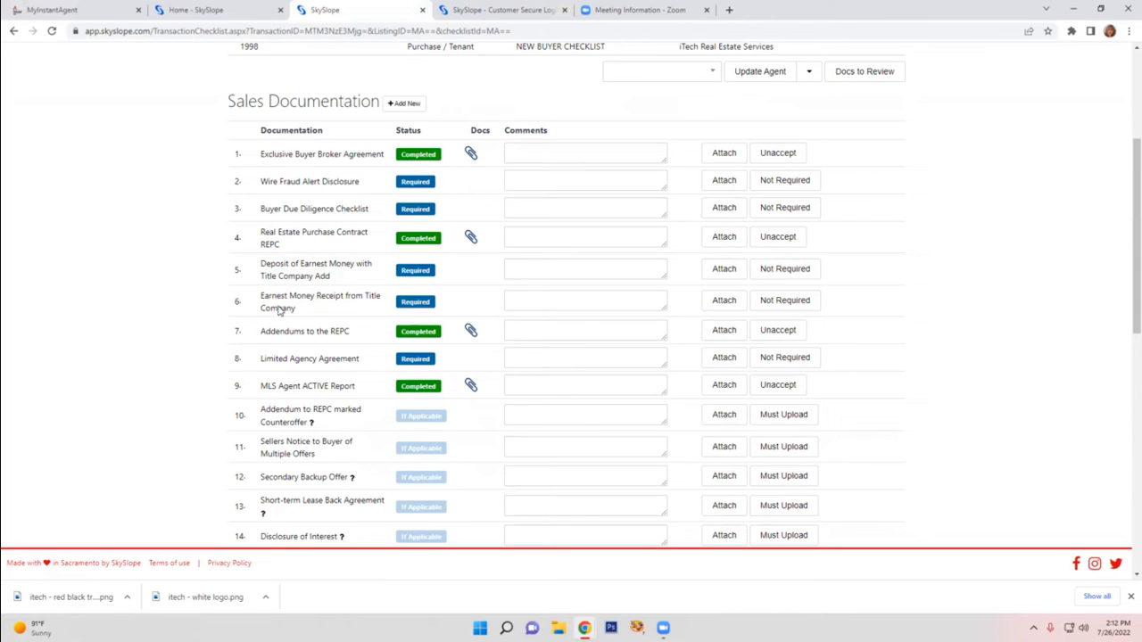
scroll(268, 357, down, 2)
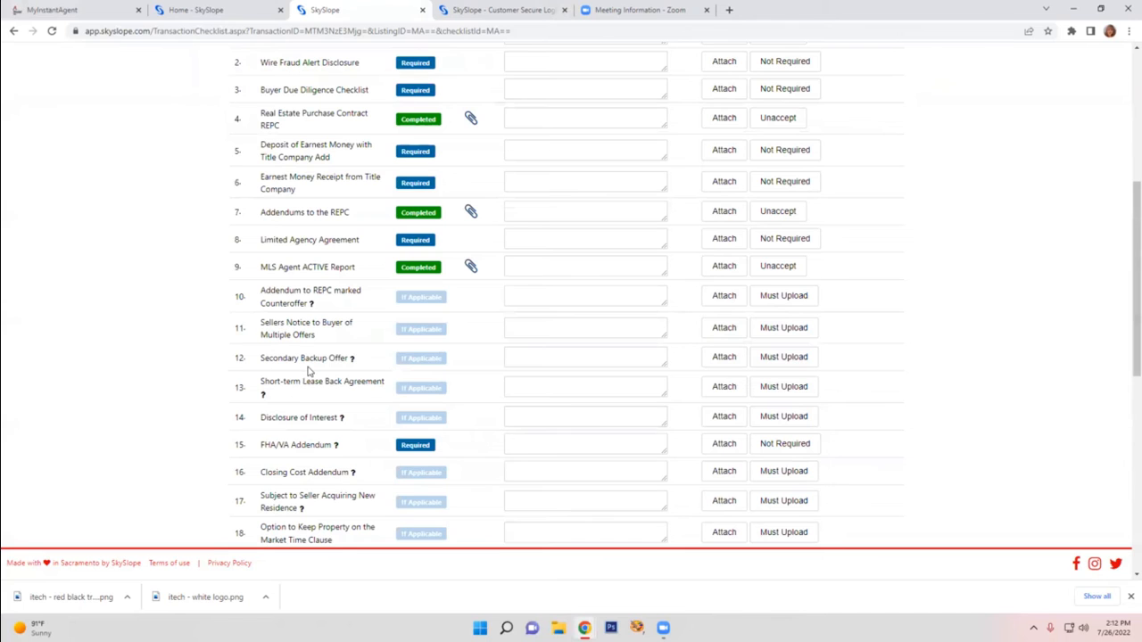
scroll(319, 389, down, 3)
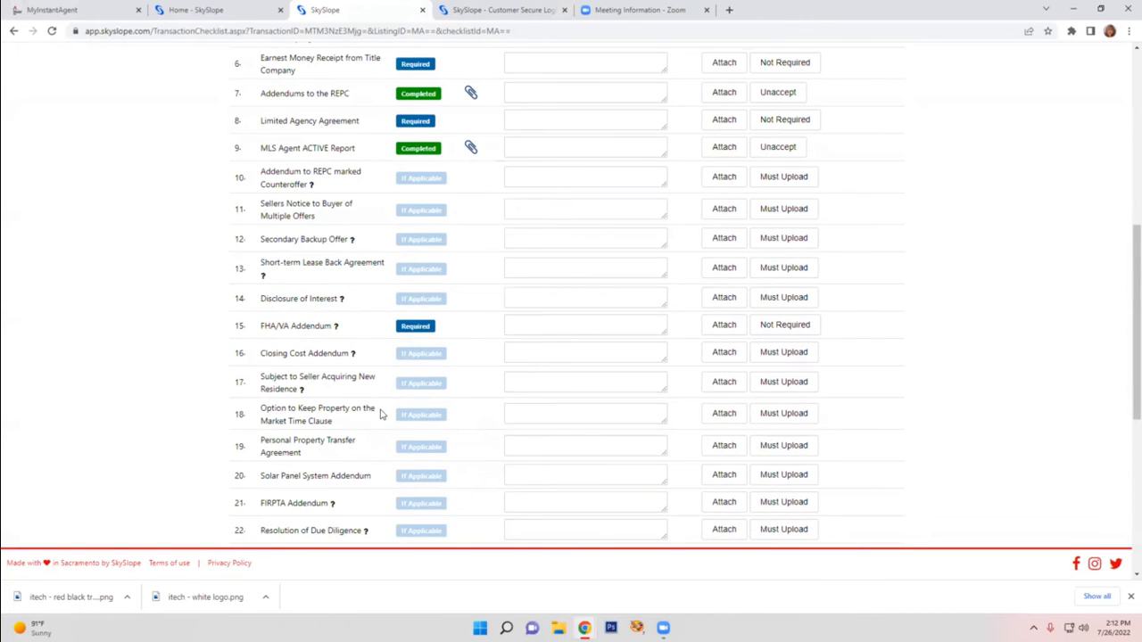
scroll(375, 418, down, 3)
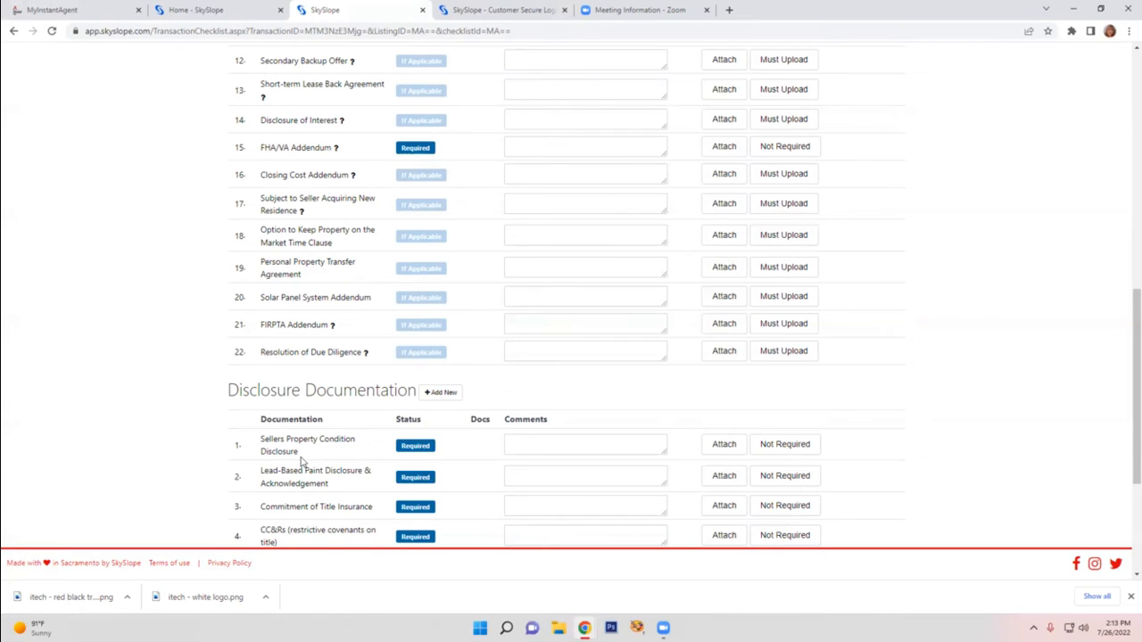
scroll(304, 460, down, 2)
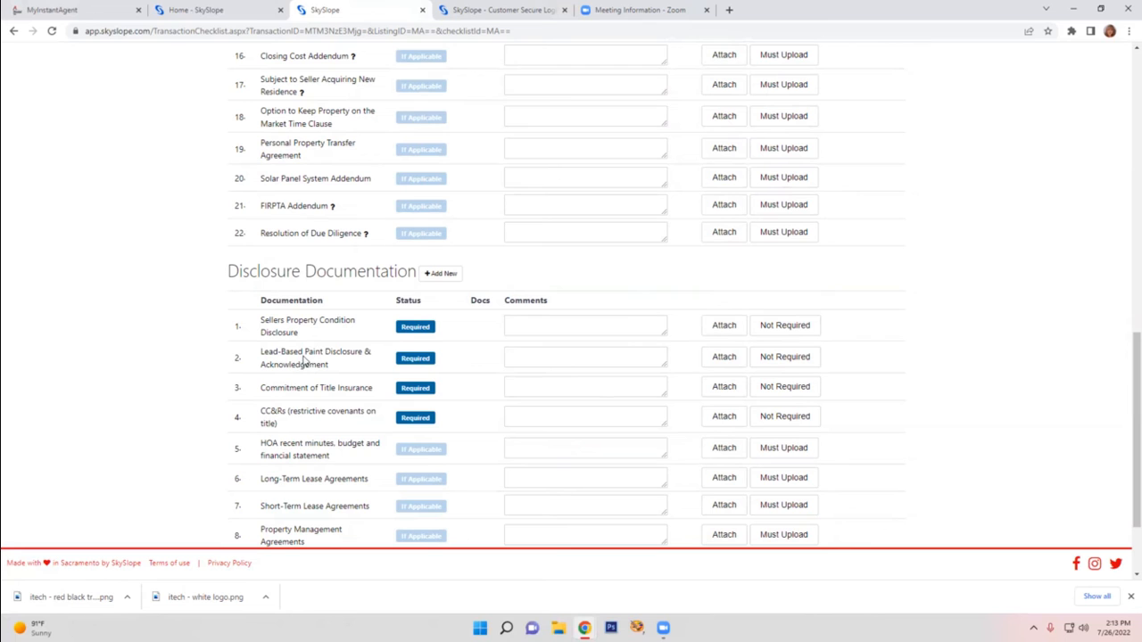
scroll(337, 423, down, 3)
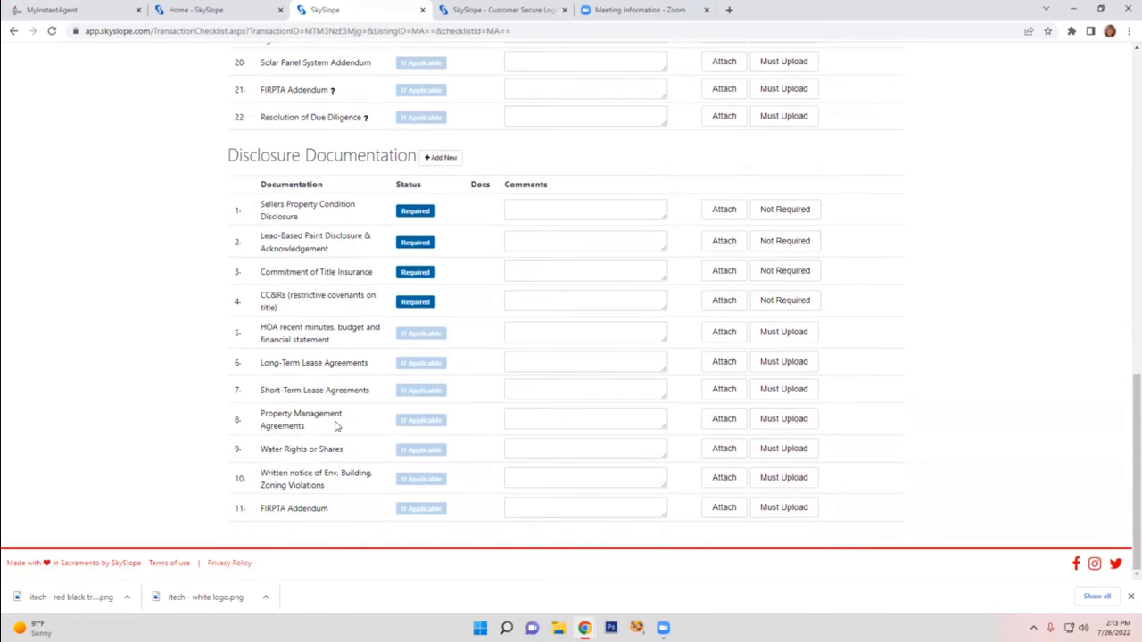
scroll(337, 425, up, 15)
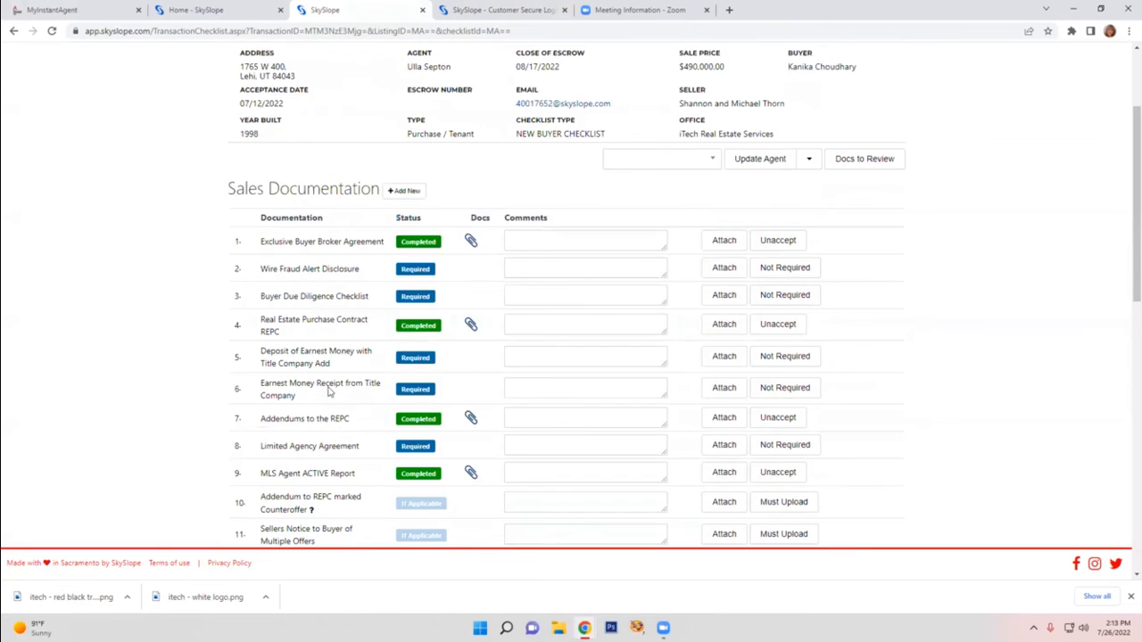
Open the transaction's documents and review the list of uploaded files and their assigned status
click(567, 178)
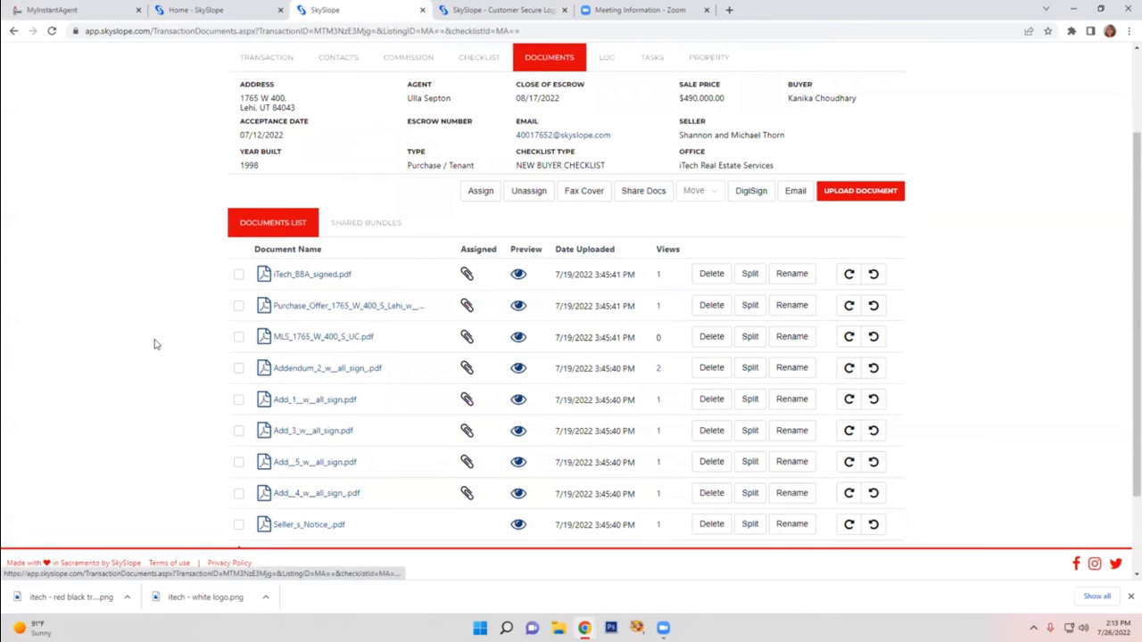
scroll(152, 344, up, 1)
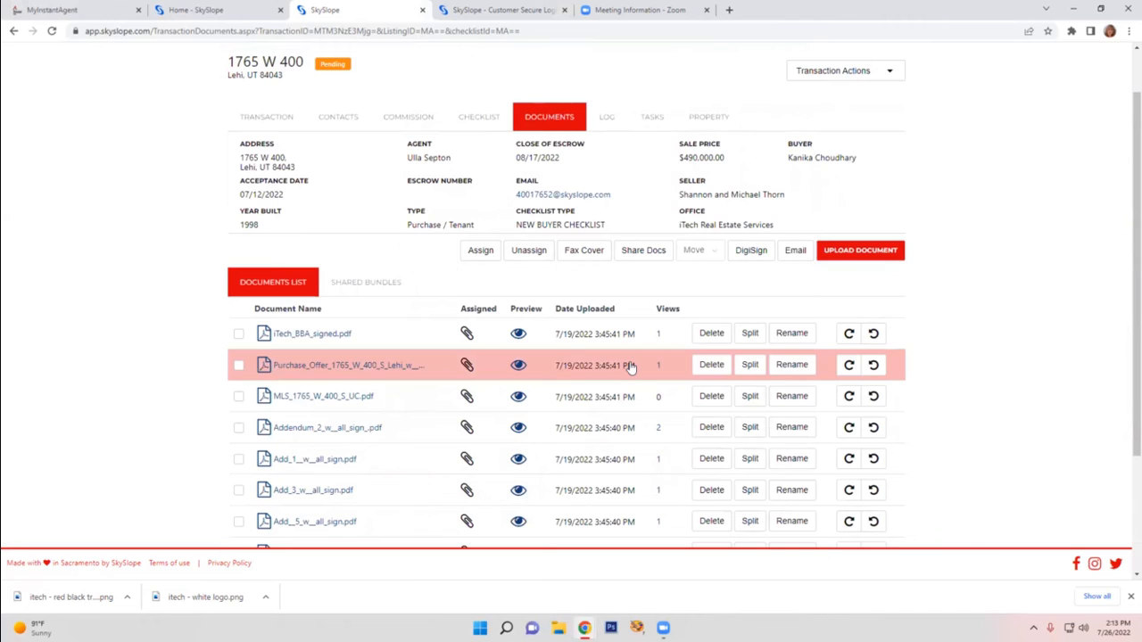
scroll(449, 344, down, 3)
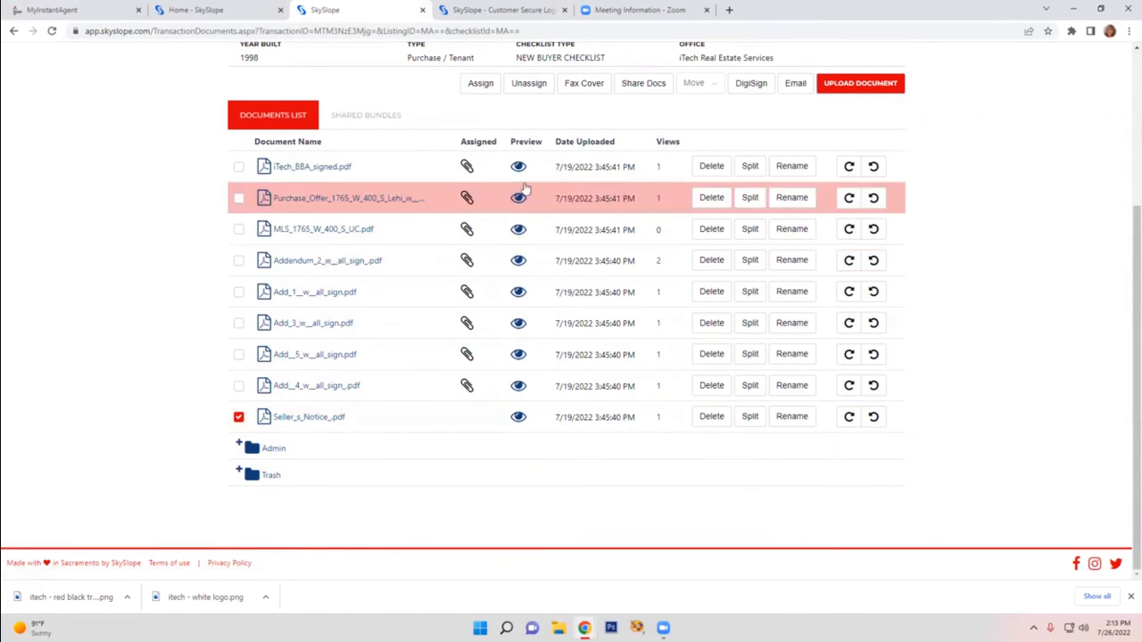
Try assigning Seller_s_Notice_.pdf to the Solar Panel System Addendum checklist item, and cancel without assigning it
click(481, 89)
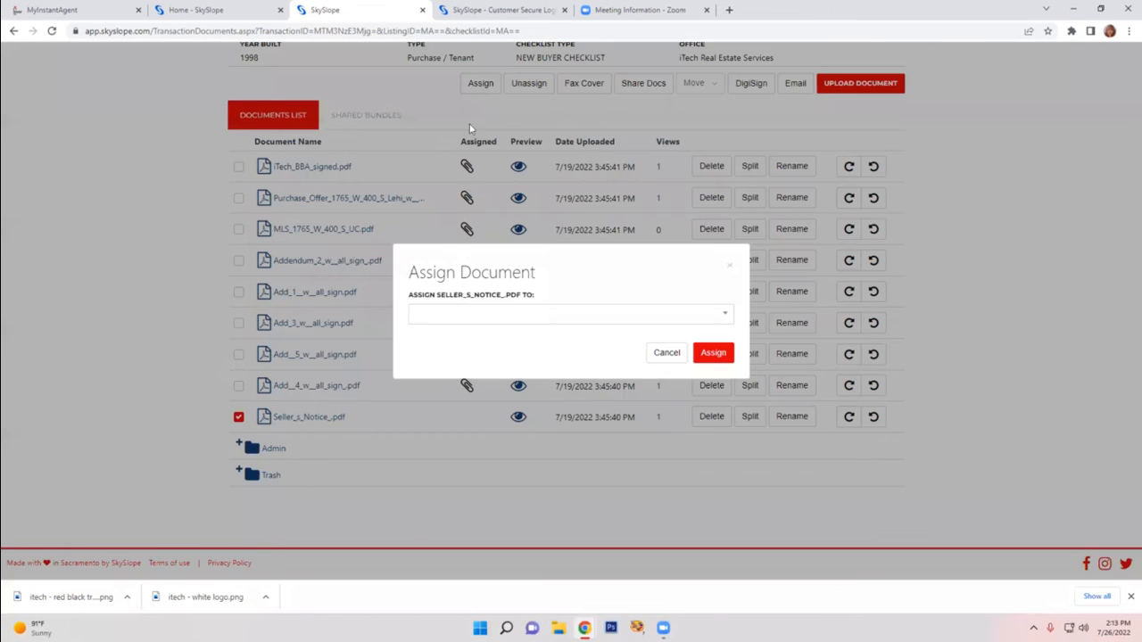
click(482, 317)
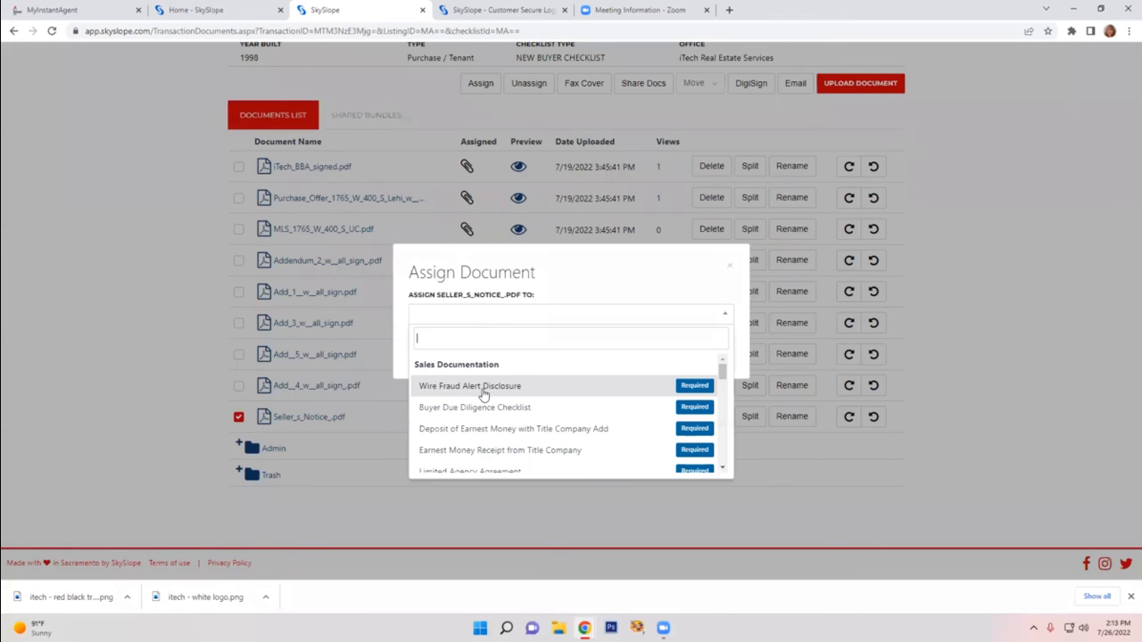
scroll(482, 397, down, 2)
scroll(484, 396, down, 5)
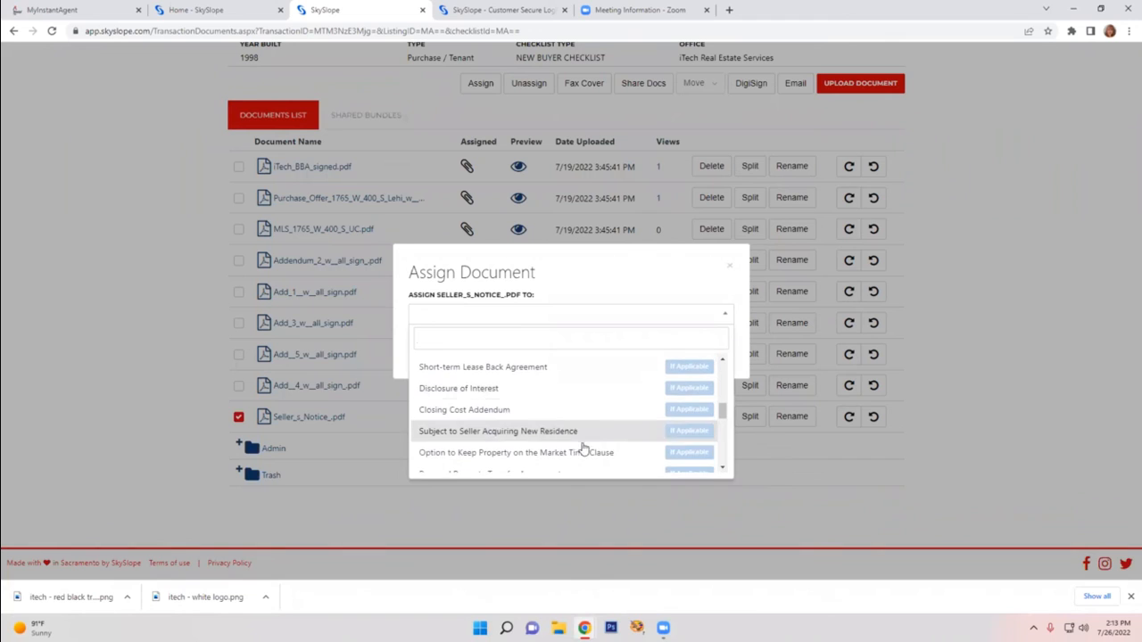
mouse_move(723, 420)
mouse_down()
mouse_move(722, 465)
mouse_move(723, 426)
mouse_up()
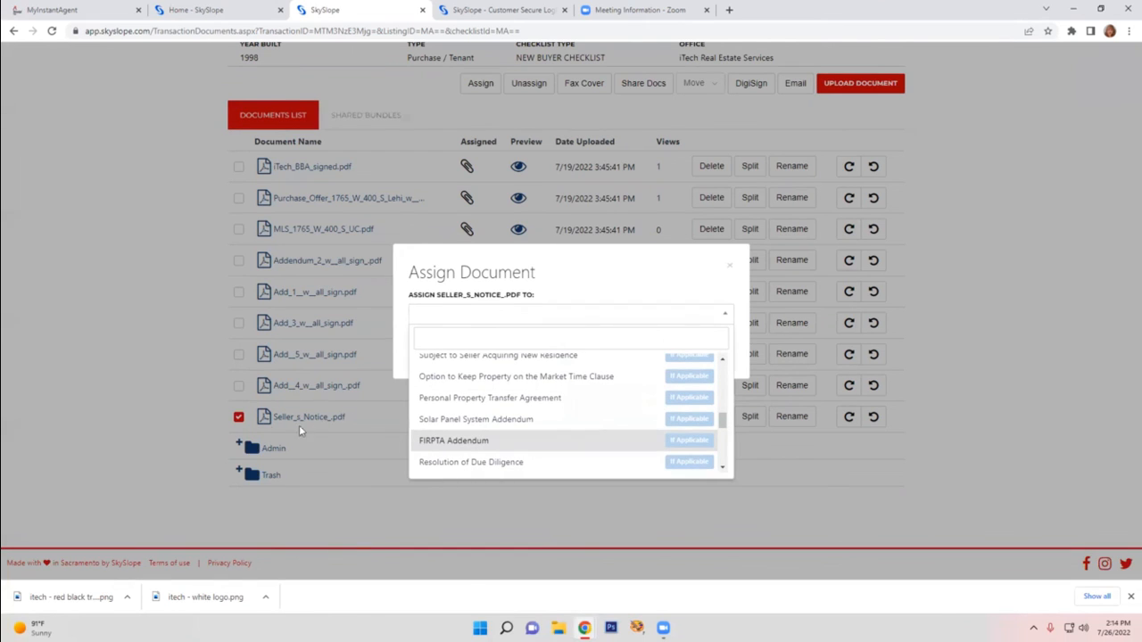
click(485, 421)
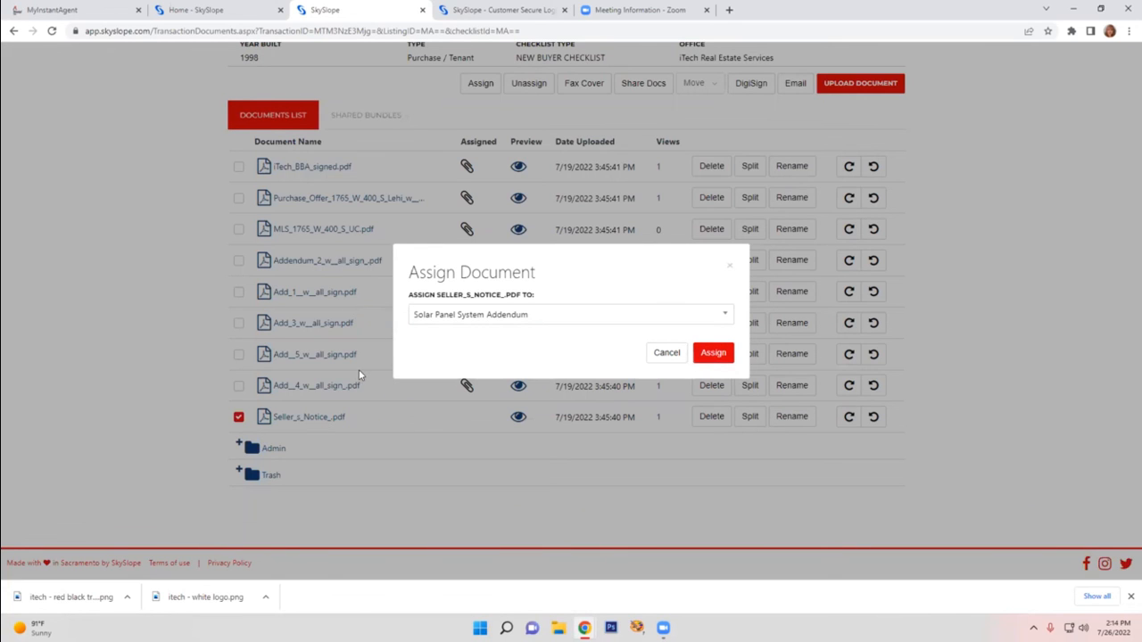
click(667, 353)
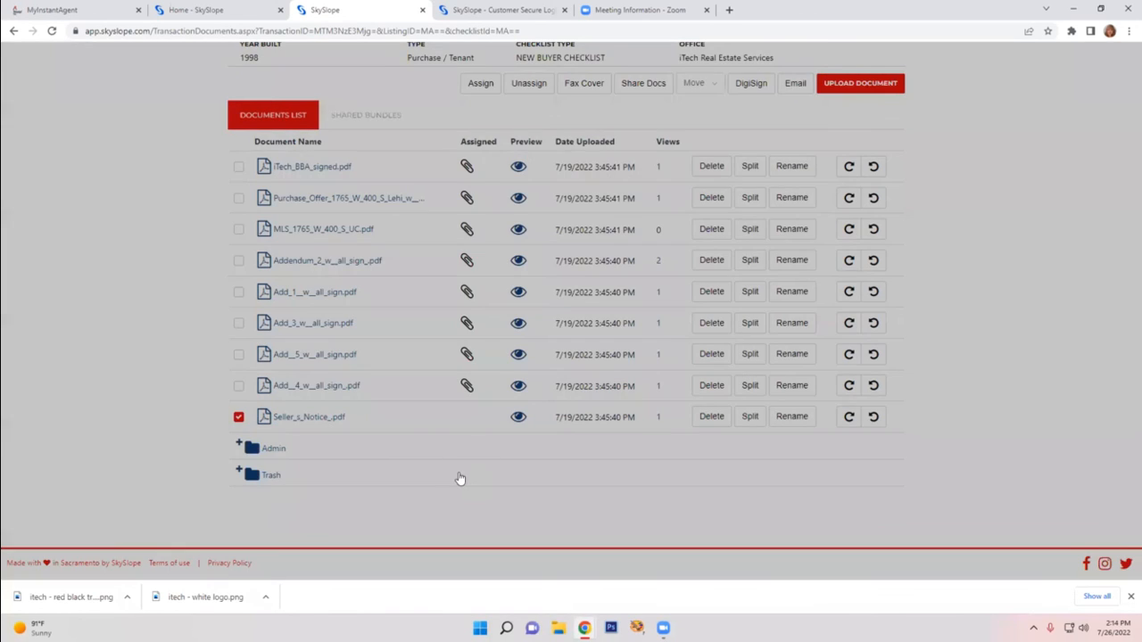
View the transaction's history log and its task list
scroll(500, 151, up, 2)
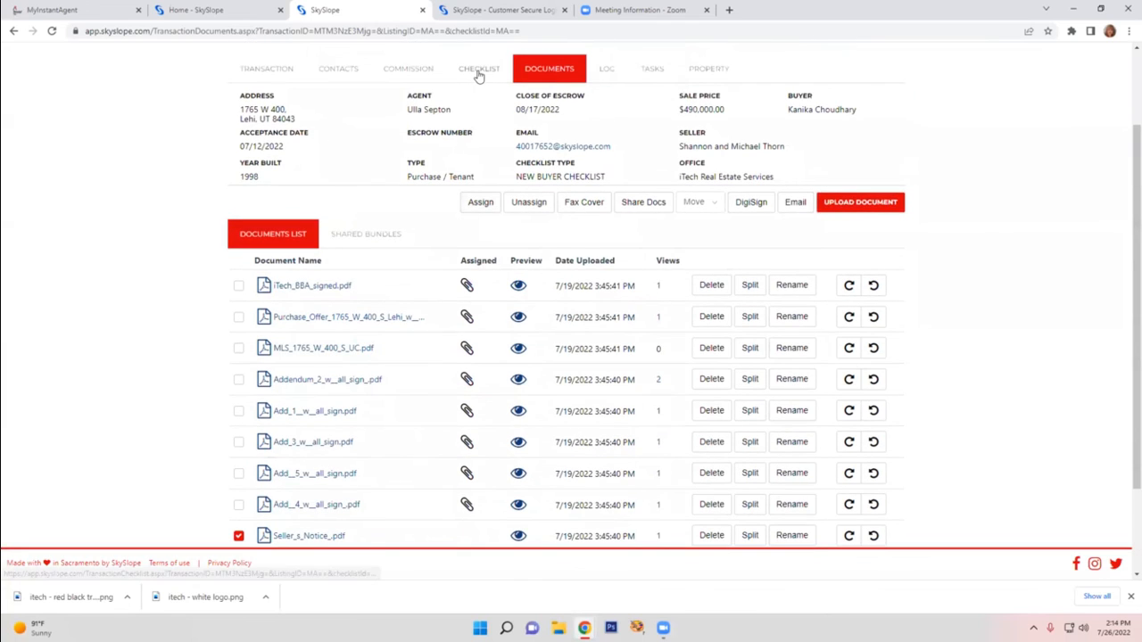
click(610, 75)
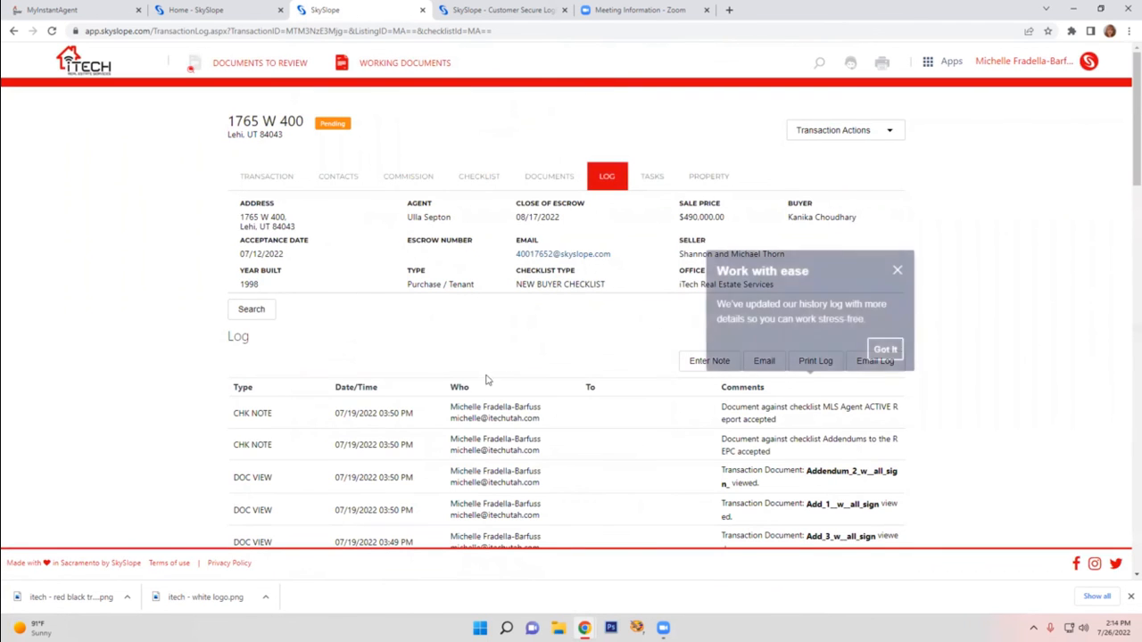
click(655, 179)
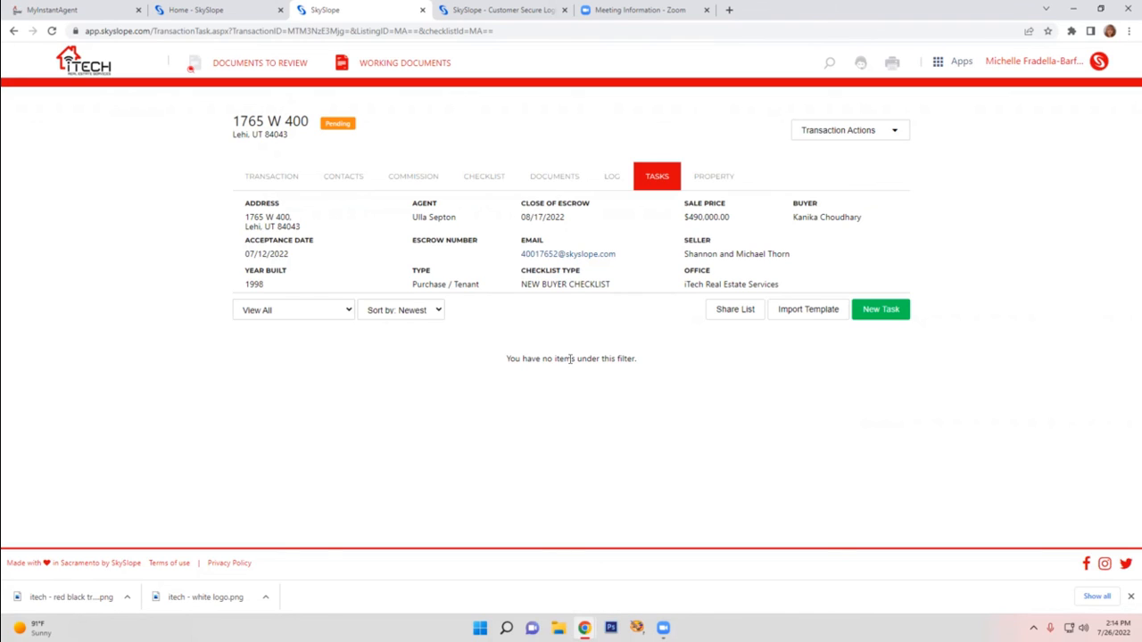
Open the transaction's property details and review the More Details, Occupancy Status and Home Owner Association fields
click(727, 181)
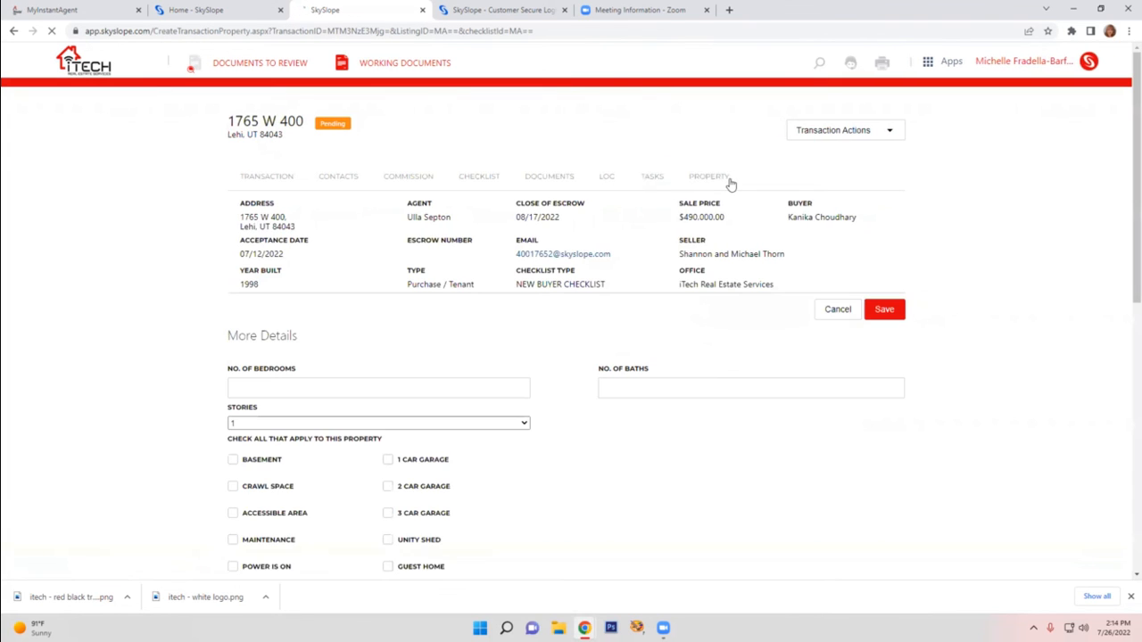
scroll(127, 354, down, 3)
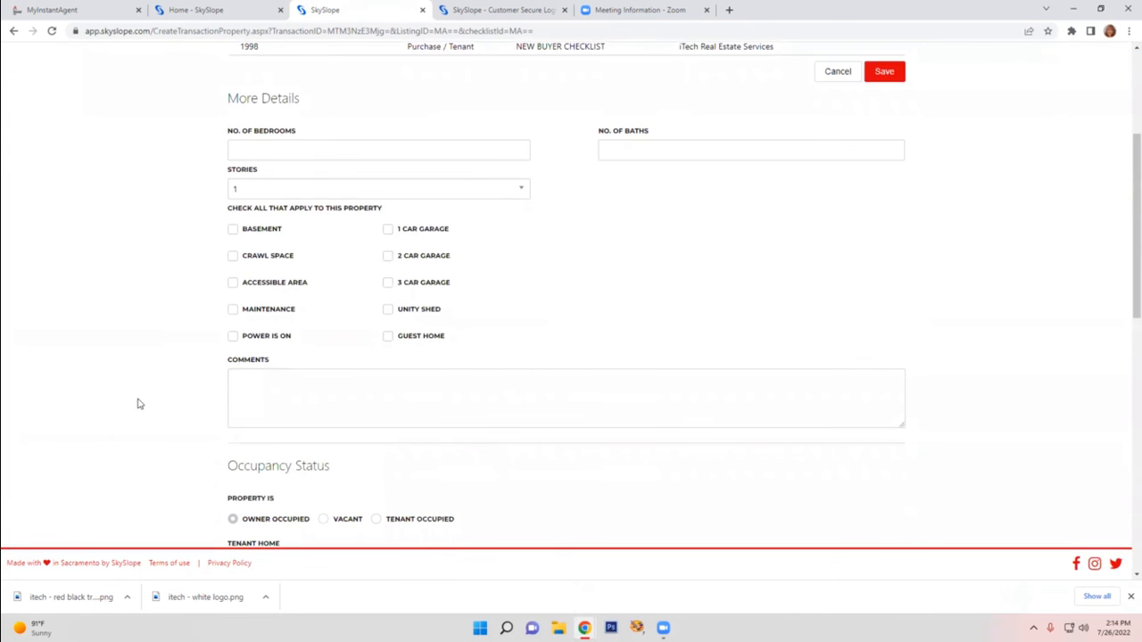
scroll(122, 388, down, 8)
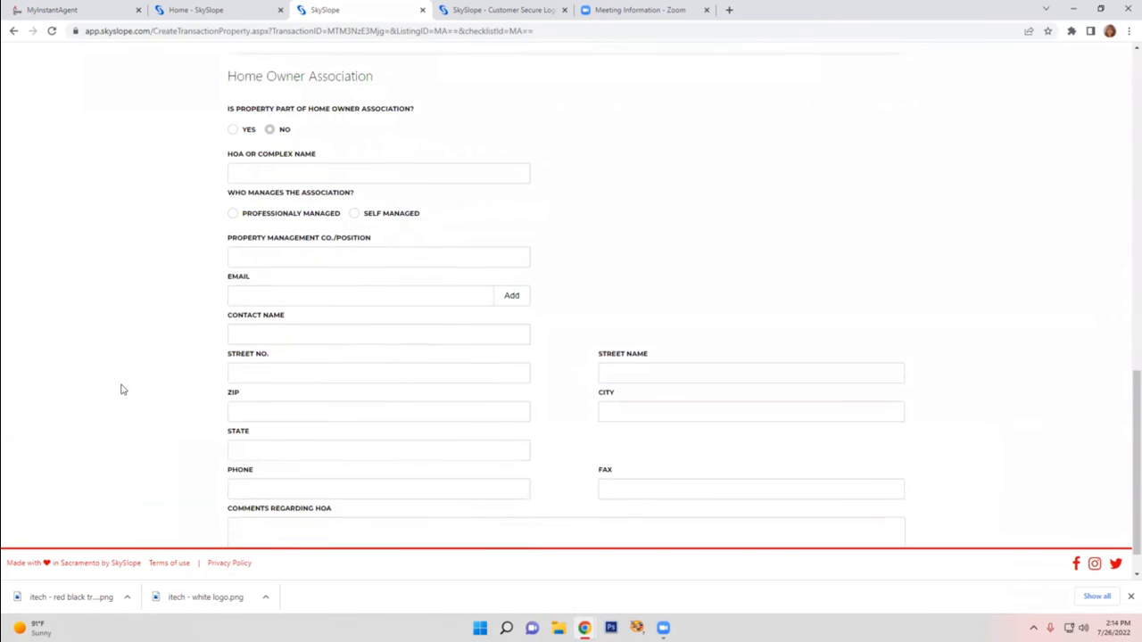
scroll(122, 388, up, 10)
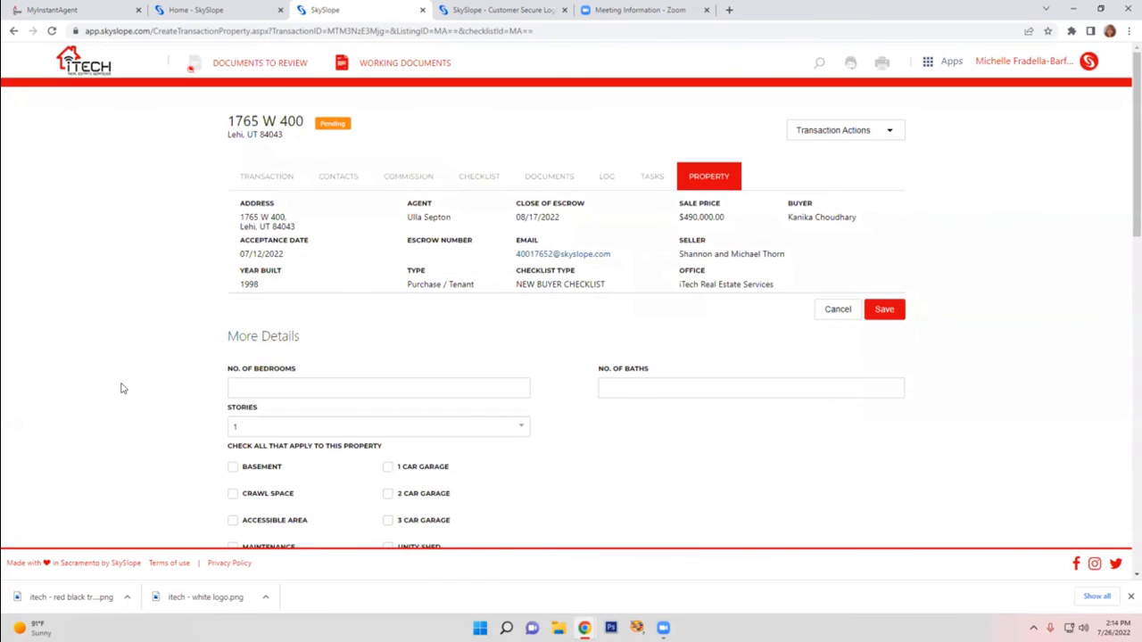